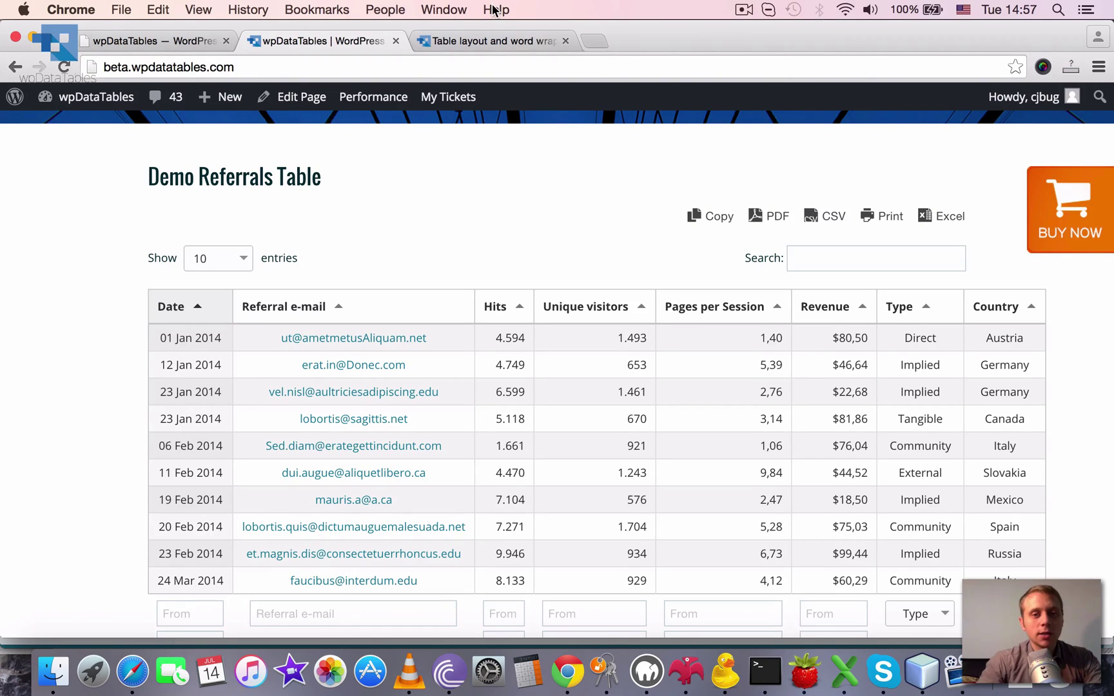
# Sort the referrals table briefly by Referral e-mail, then by Hits ascending from 1.086.
pyautogui.scroll(-3, 427, 234)
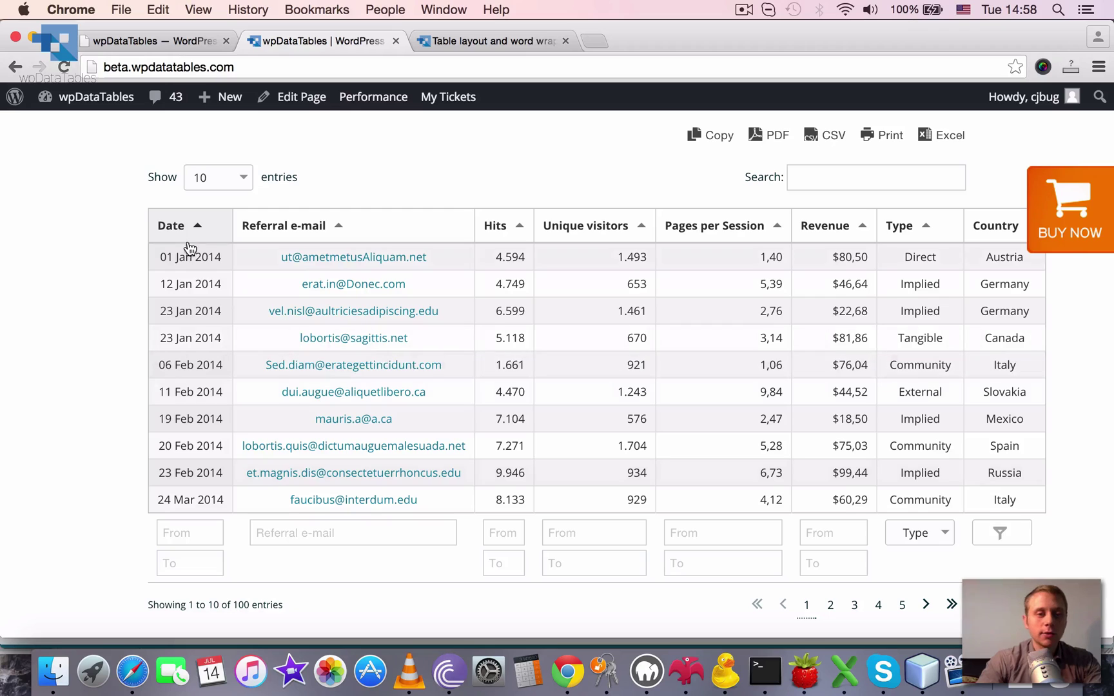
pyautogui.click(329, 232)
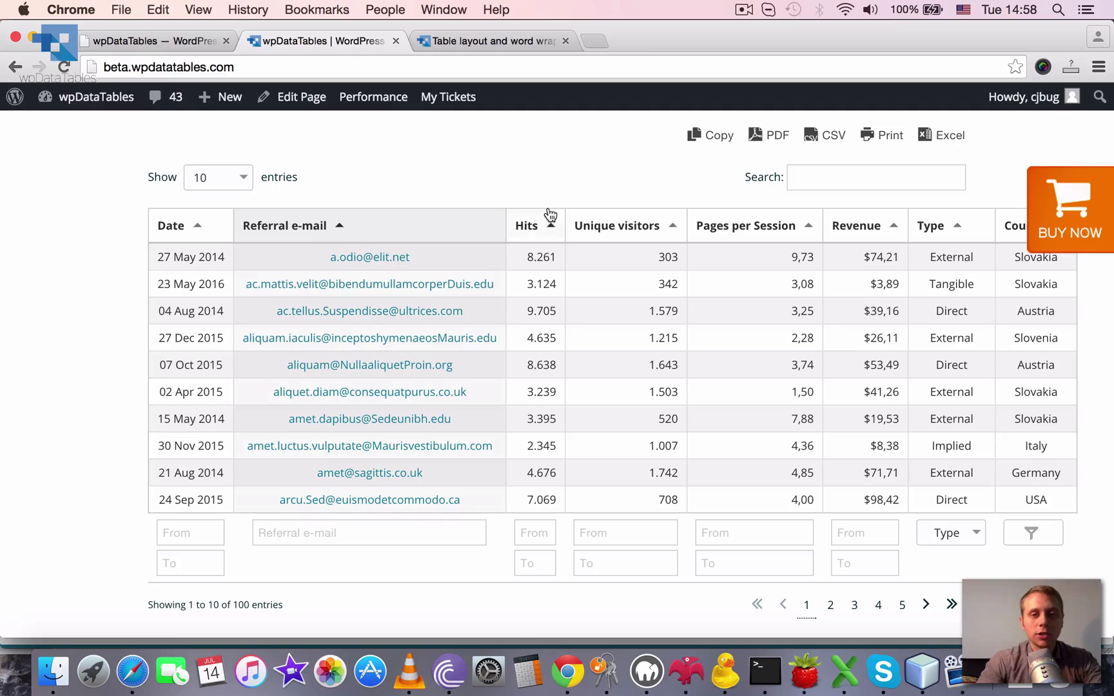
pyautogui.click(549, 229)
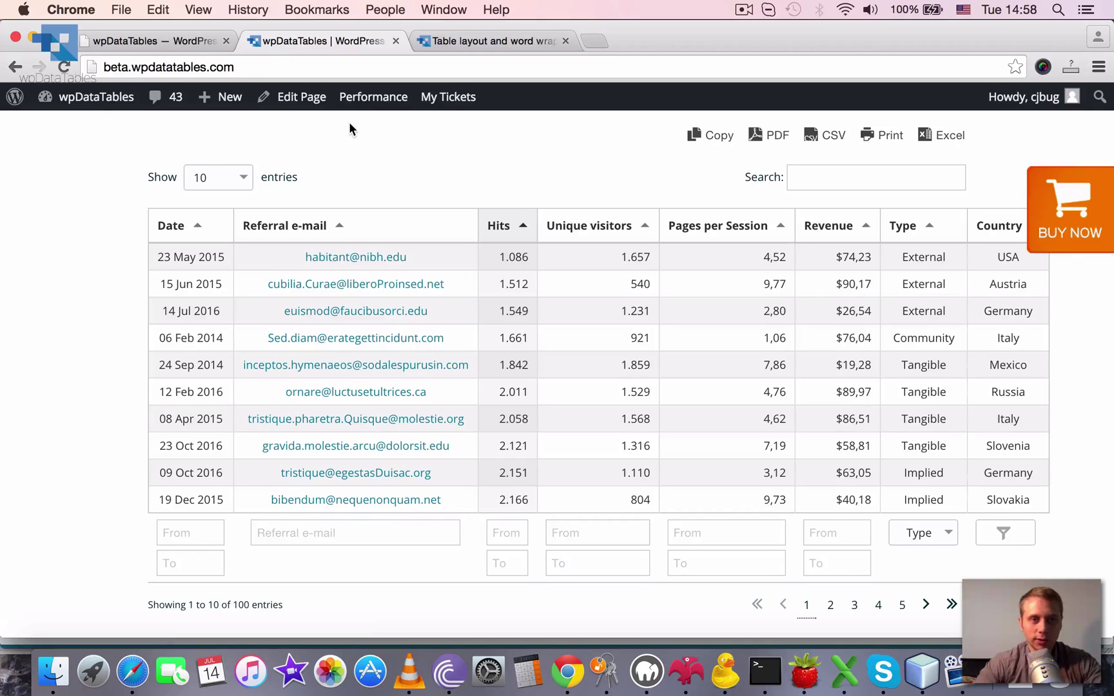
# Back on the table settings, dismiss the Success dialog and scroll down to Additional settings.
pyautogui.click(162, 40)
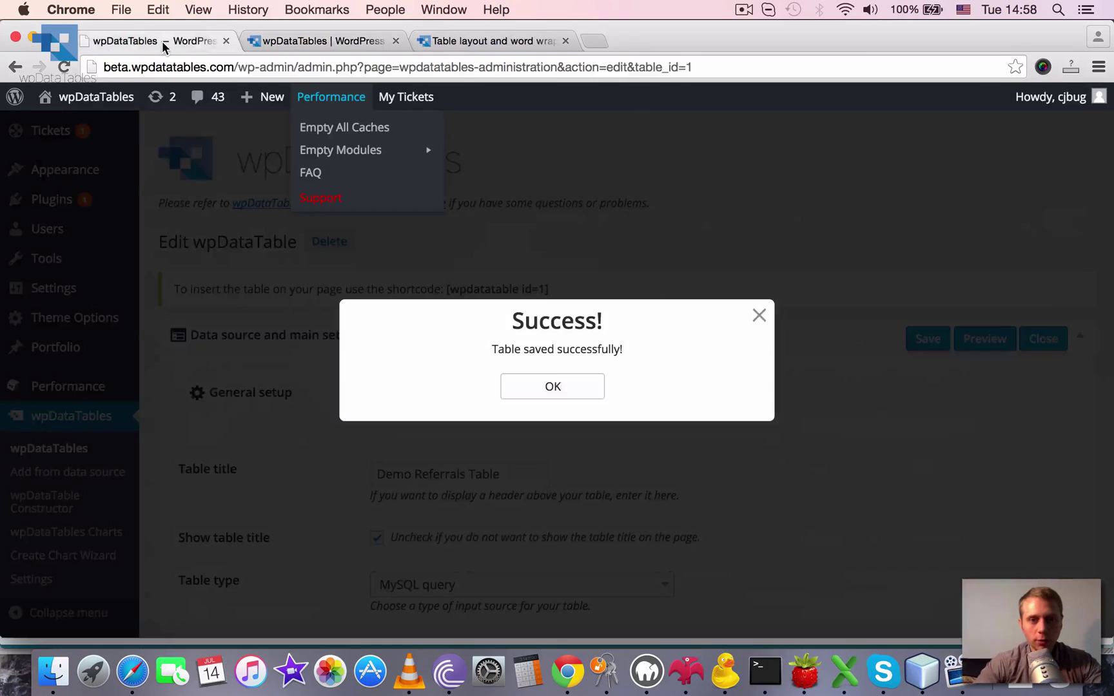
pyautogui.click(552, 386)
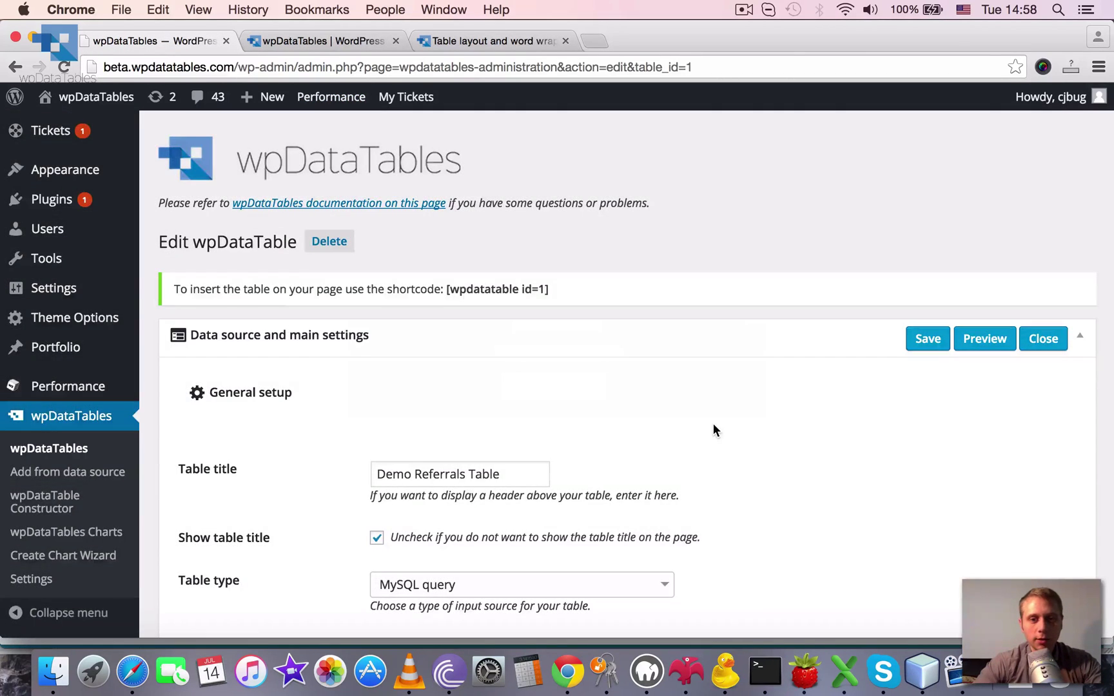
pyautogui.scroll(-10, 713, 423)
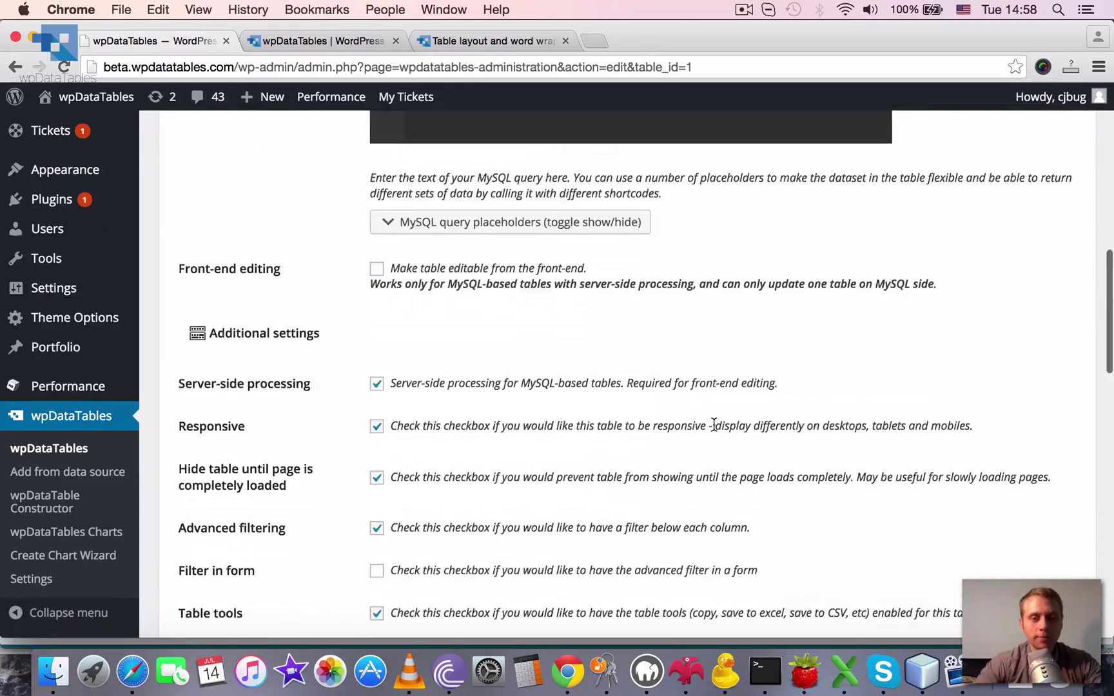
pyautogui.scroll(-5, 712, 424)
pyautogui.scroll(-20, 582, 437)
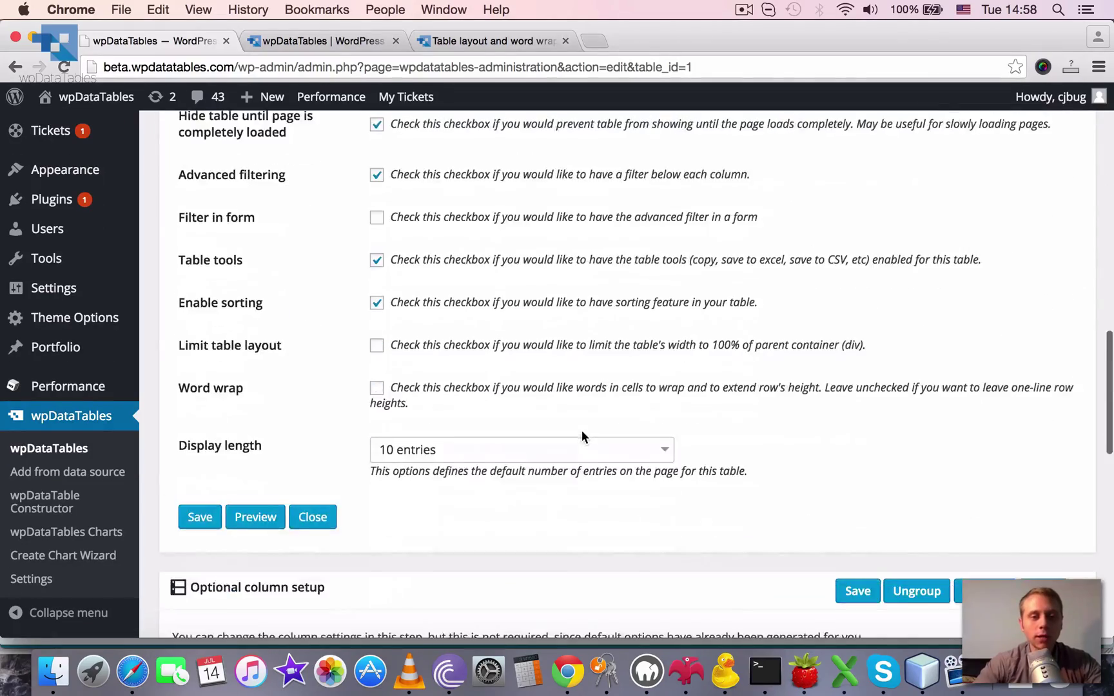
pyautogui.scroll(15, 582, 432)
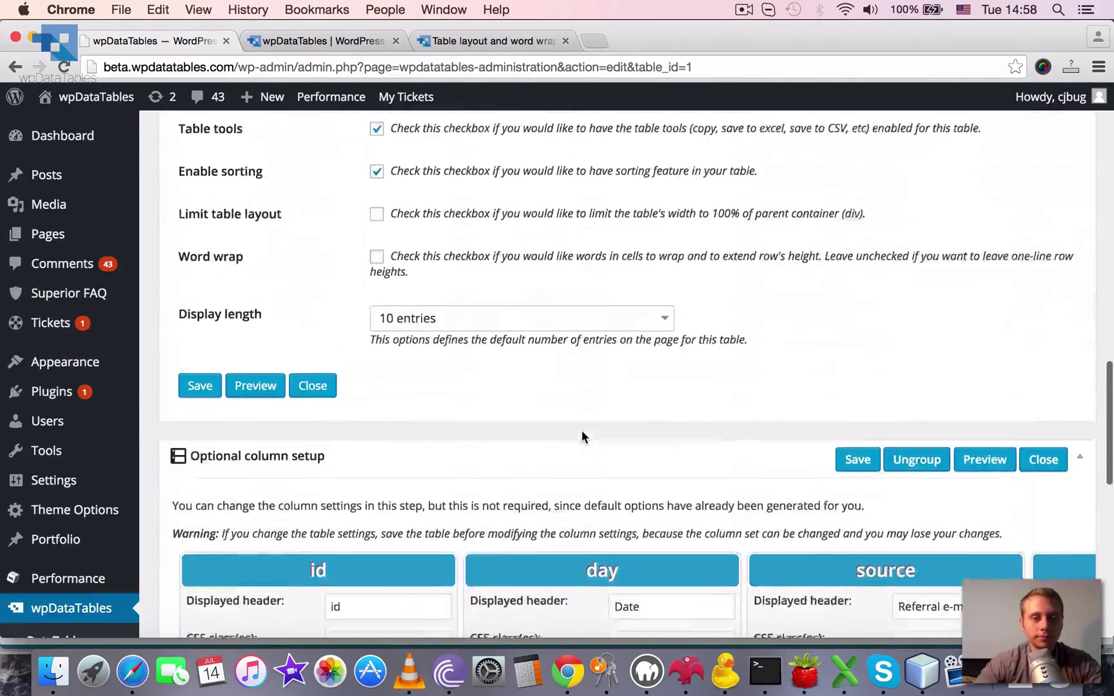
pyautogui.scroll(2, 582, 436)
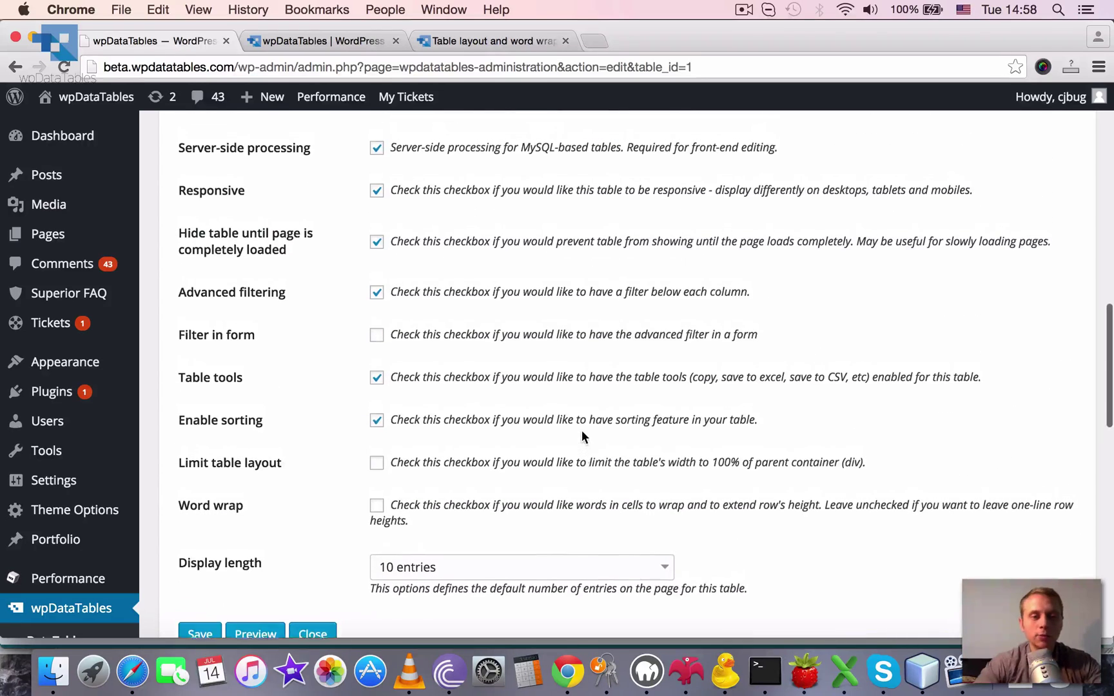
pyautogui.scroll(-3, 581, 436)
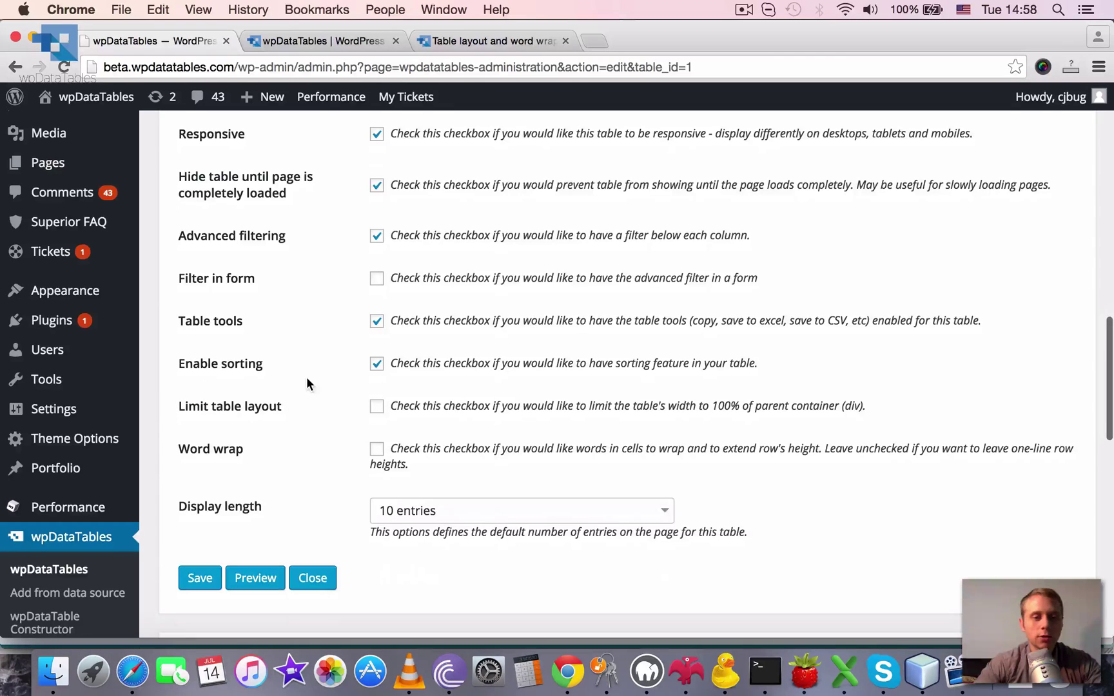
pyautogui.scroll(-1, 171, 390)
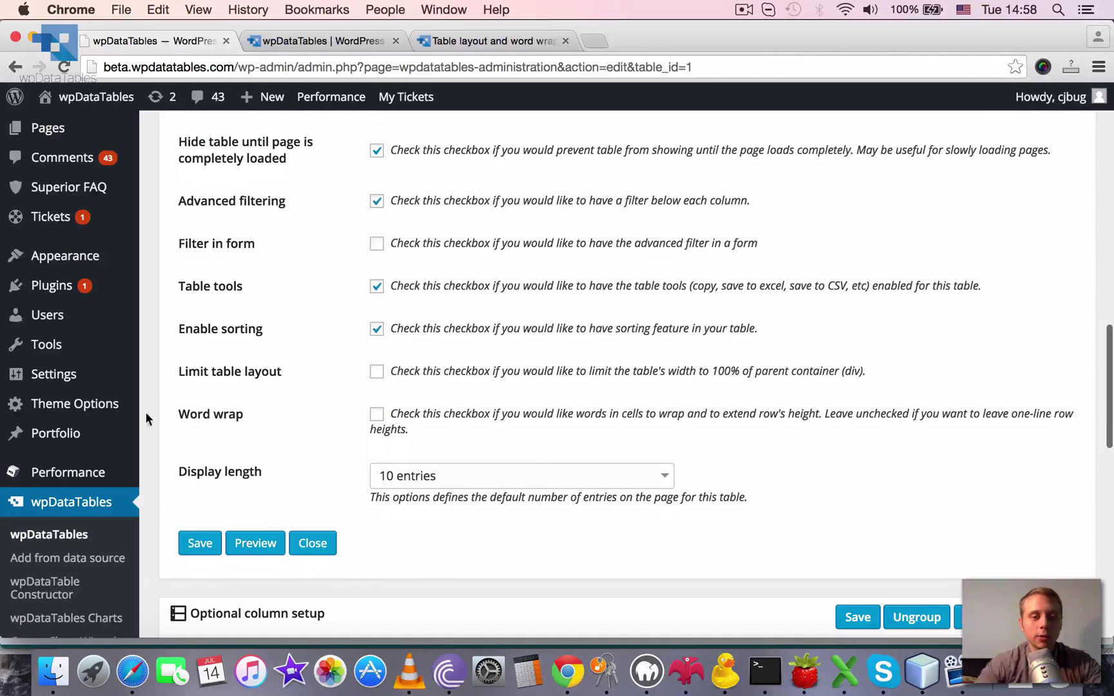
pyautogui.scroll(-1, 462, 438)
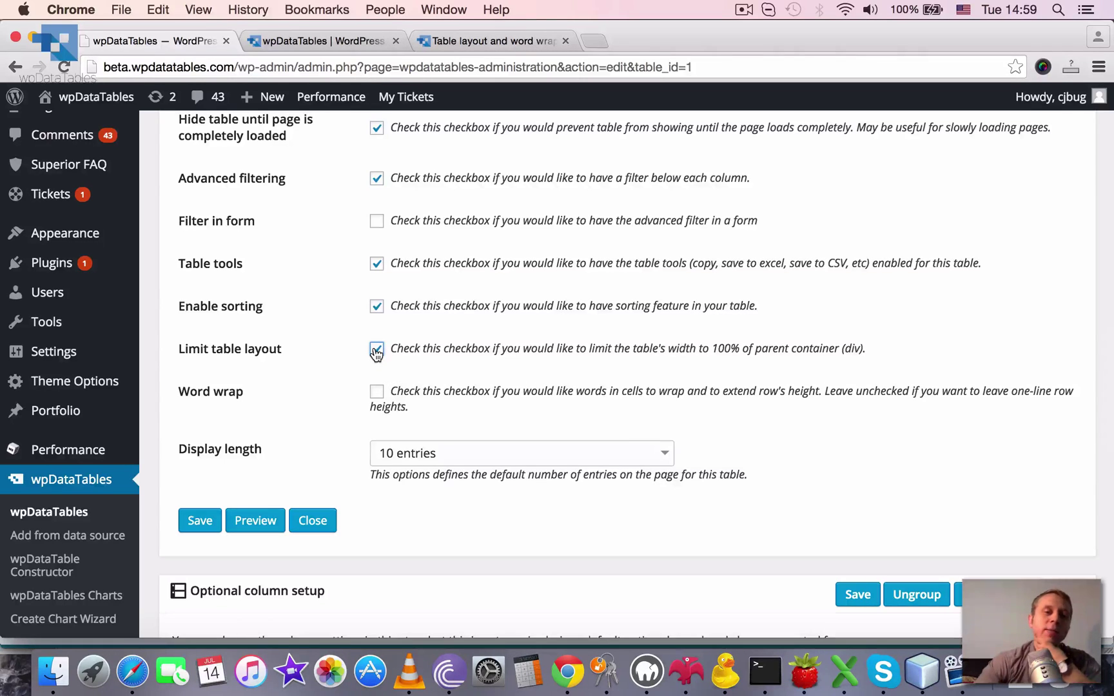
# Switch on Limit table layout, look over the live table, then save the table settings.
pyautogui.click(375, 348)
pyautogui.press('super+alt+Right')
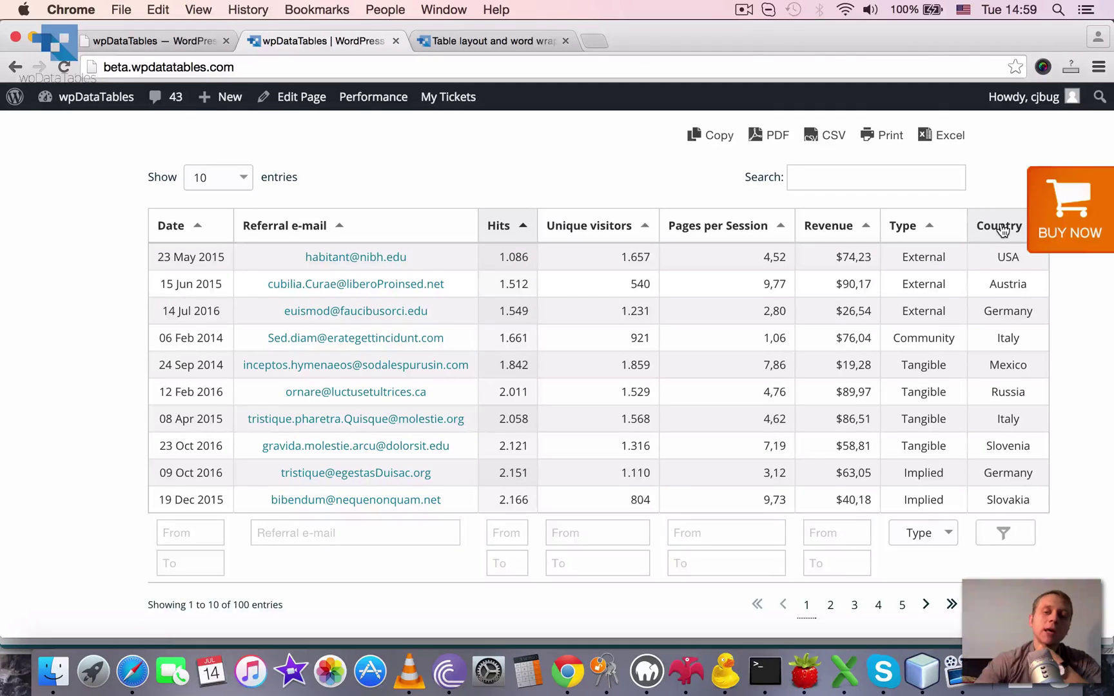
pyautogui.scroll(5, 426, 322)
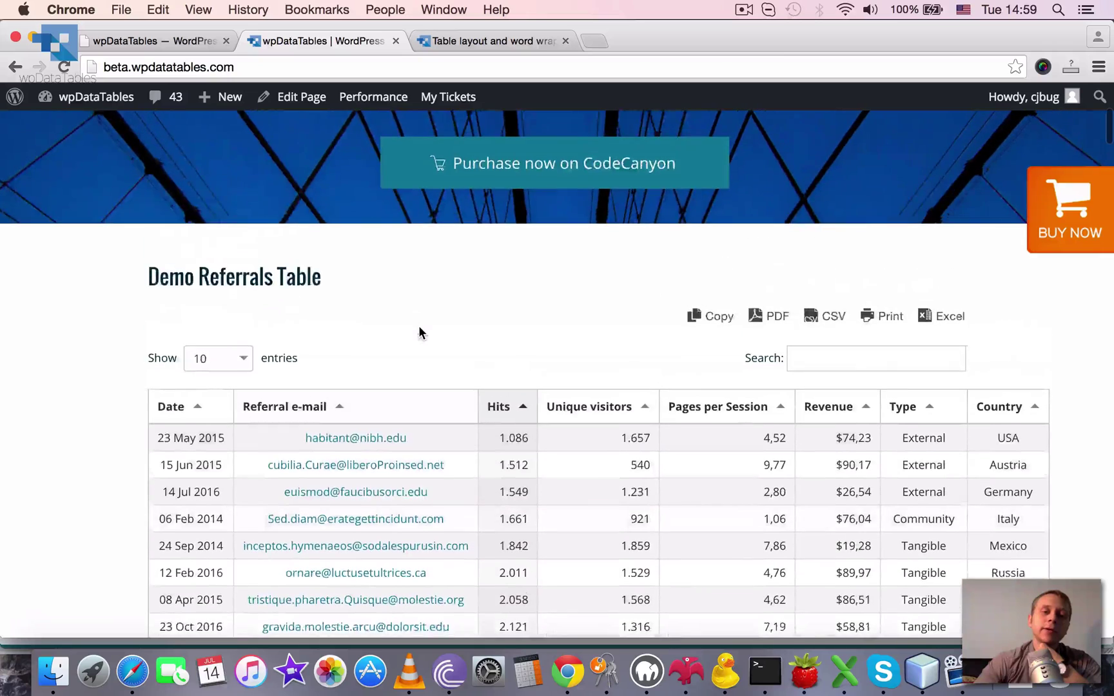
pyautogui.scroll(-2, 420, 328)
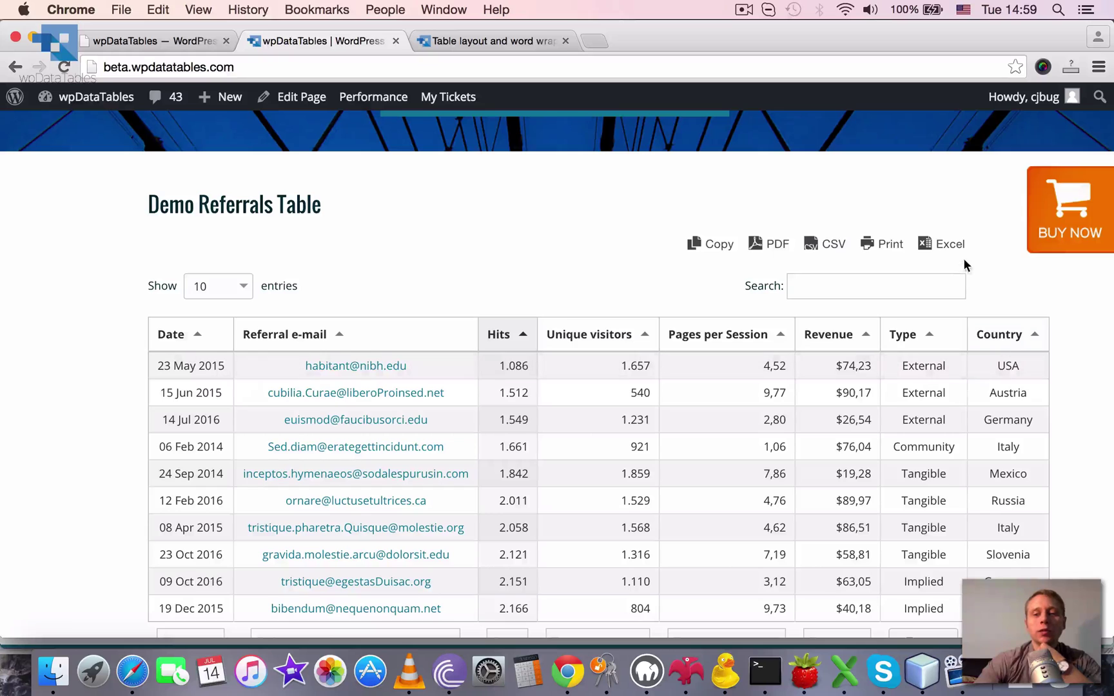
pyautogui.moveTo(954, 500); pyautogui.dragTo(964, 447)
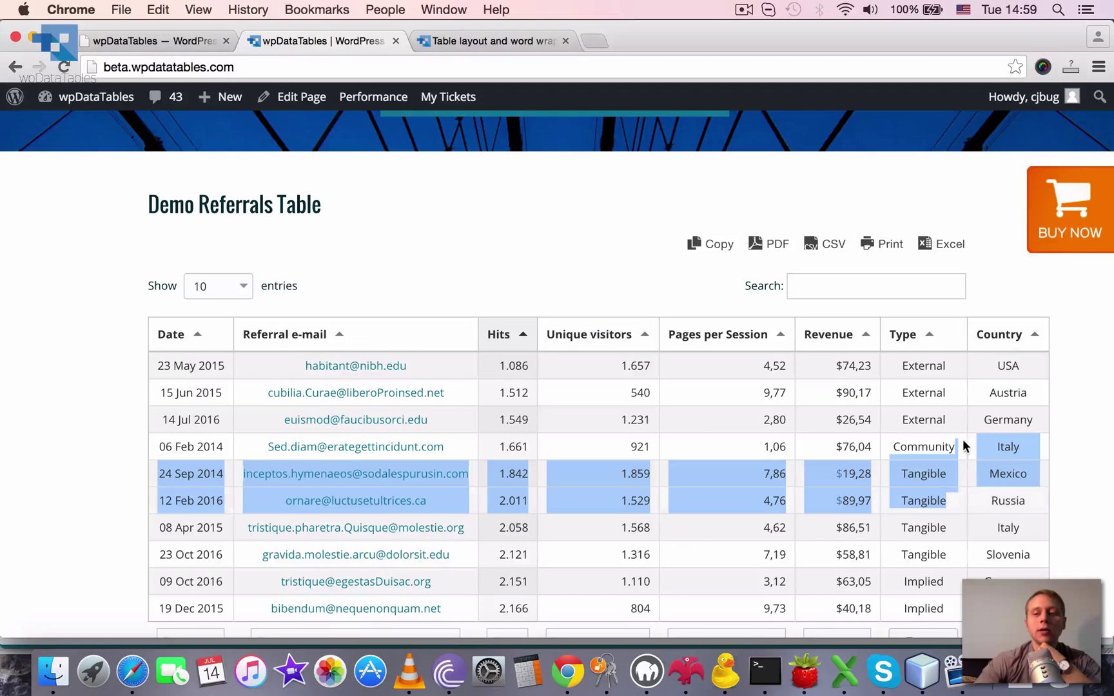
pyautogui.click(988, 303)
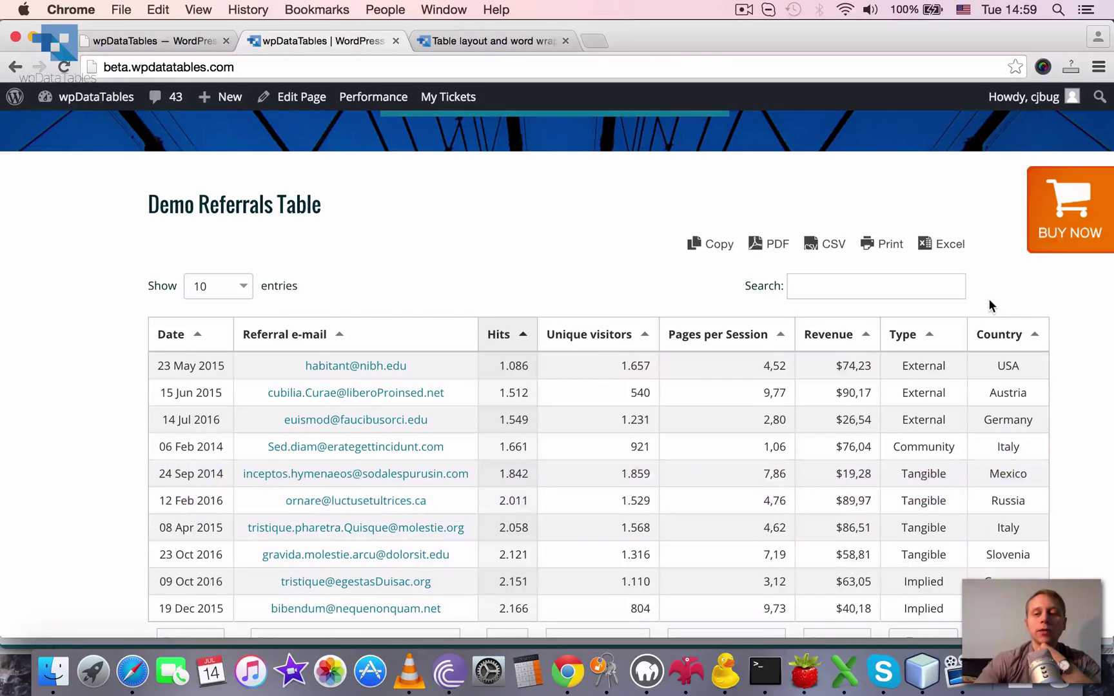
pyautogui.click(155, 41)
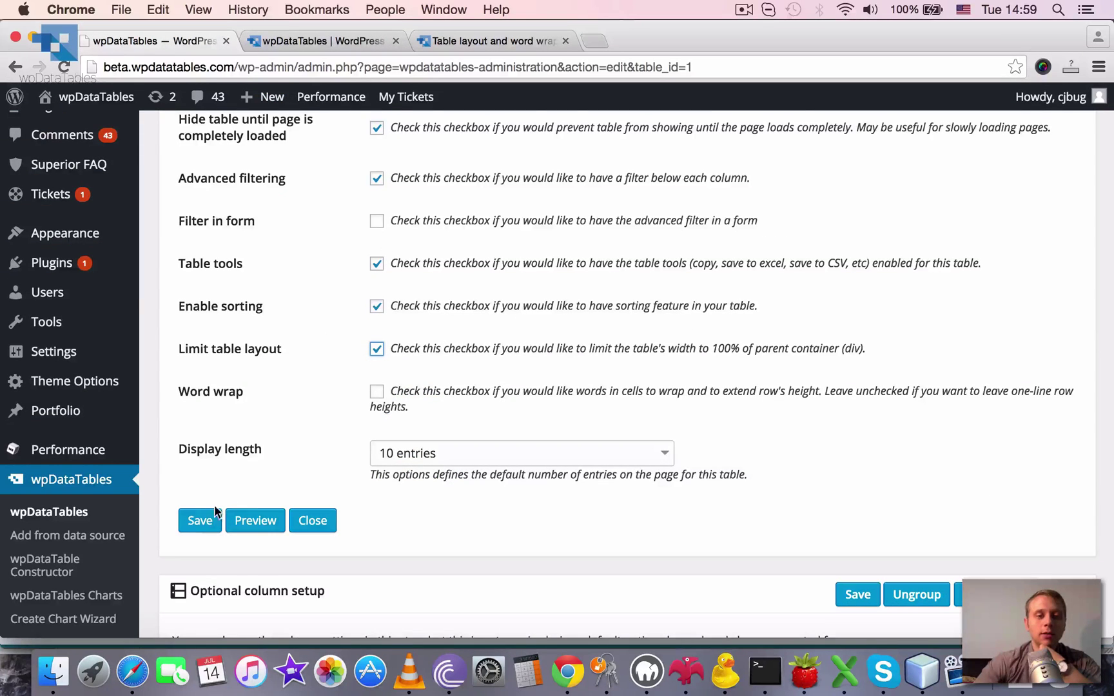
pyautogui.click(199, 520)
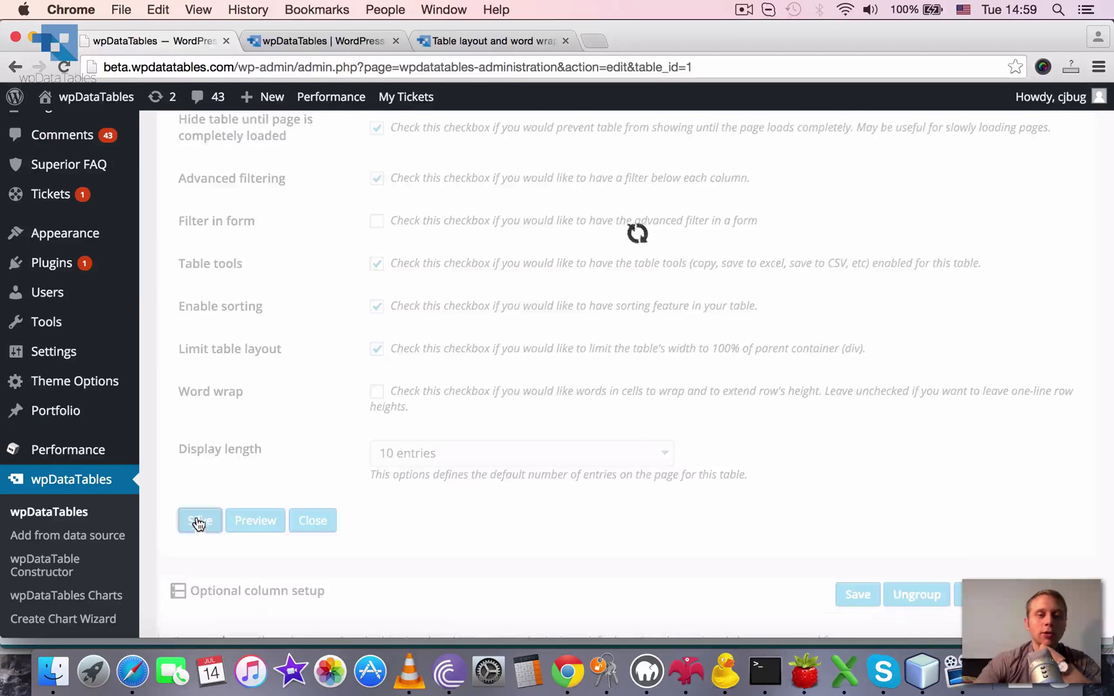
# Reload the live table to see it fit its container, then sort by Revenue and Referral e-mail.
pyautogui.click(282, 41)
pyautogui.press('super+r')
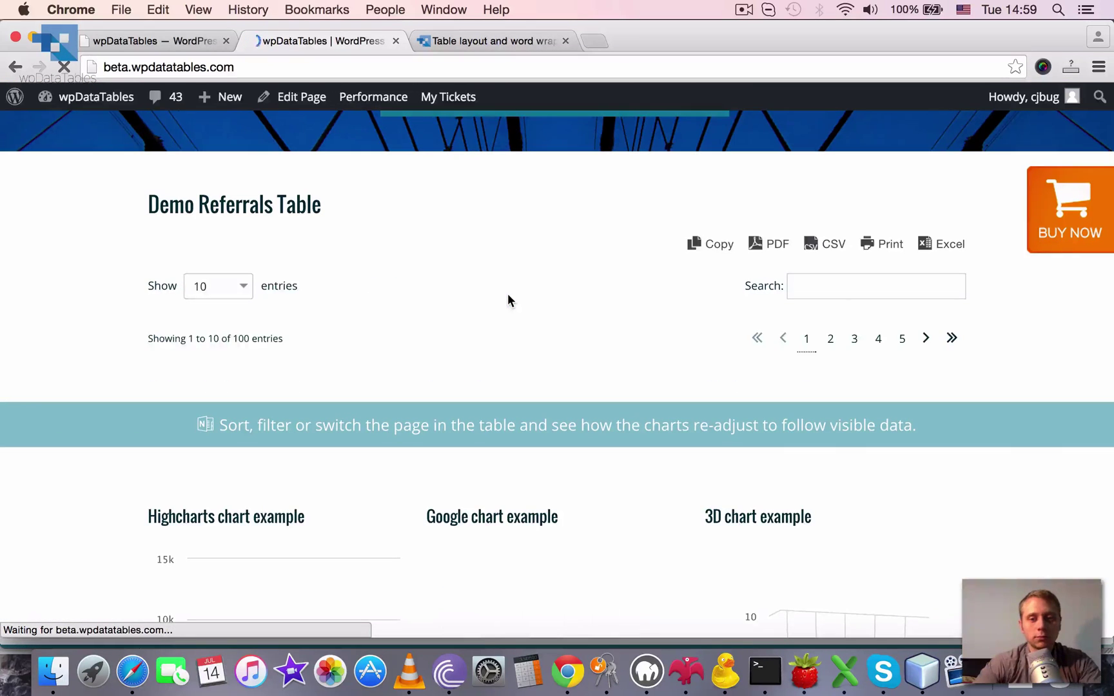
pyautogui.scroll(-2, 507, 300)
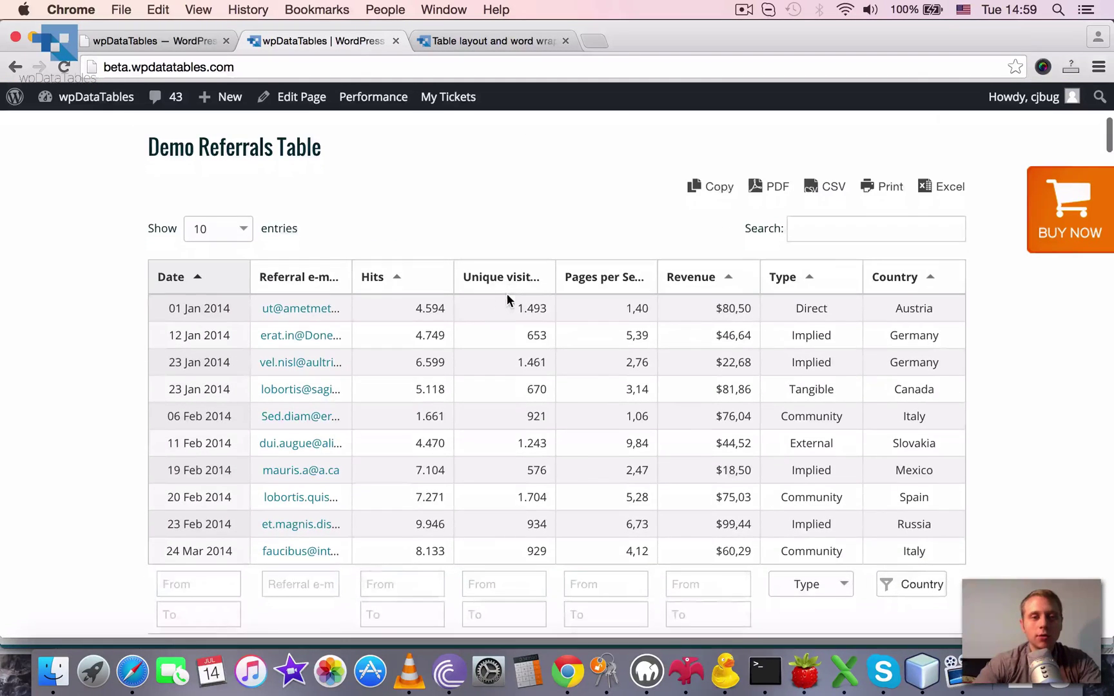
pyautogui.scroll(-3, 943, 385)
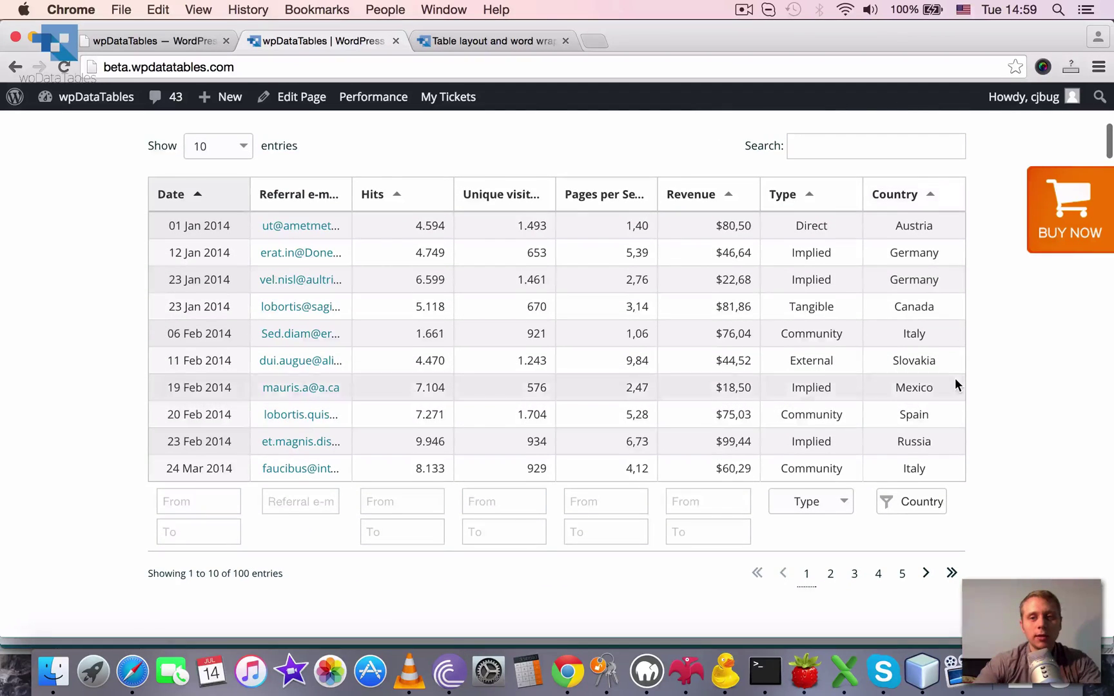
pyautogui.scroll(3, 955, 383)
pyautogui.scroll(1, 955, 385)
pyautogui.click(685, 303)
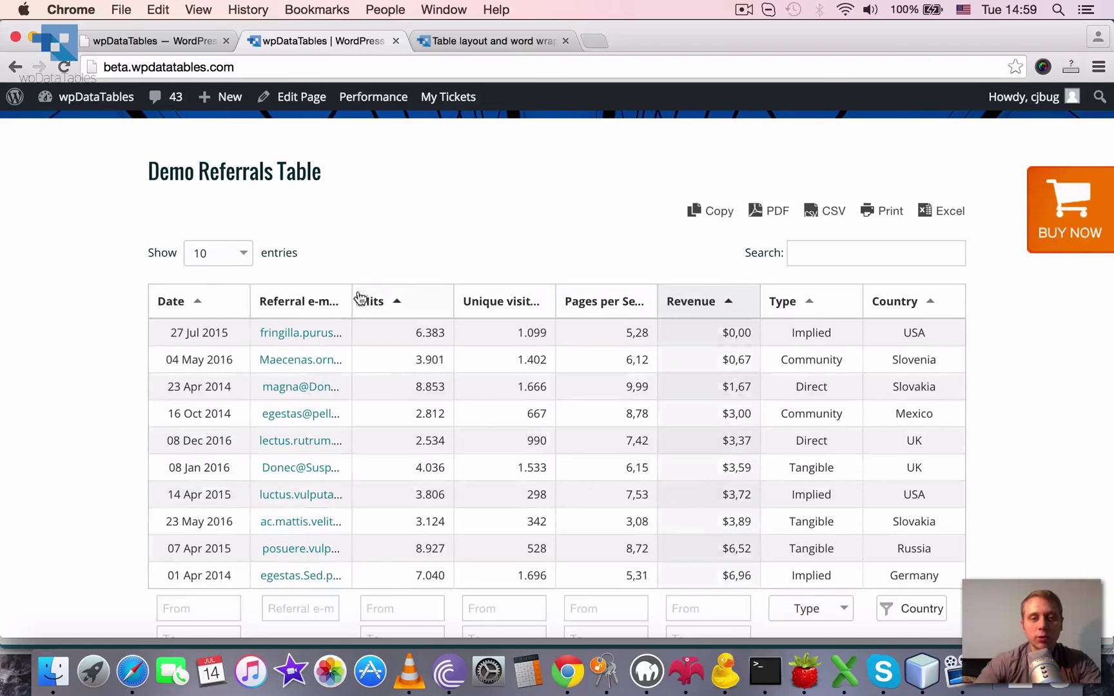
pyautogui.click(332, 304)
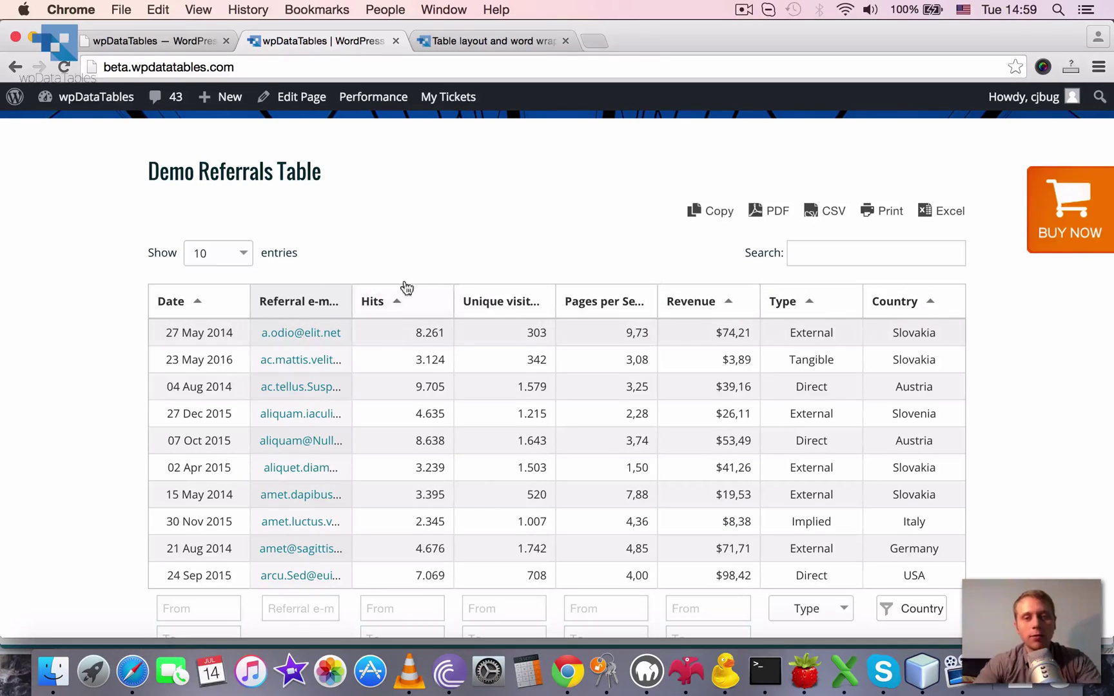
# Turn on Word wrap for table cells, save the settings, and view the live table.
pyautogui.click(145, 42)
pyautogui.click(519, 387)
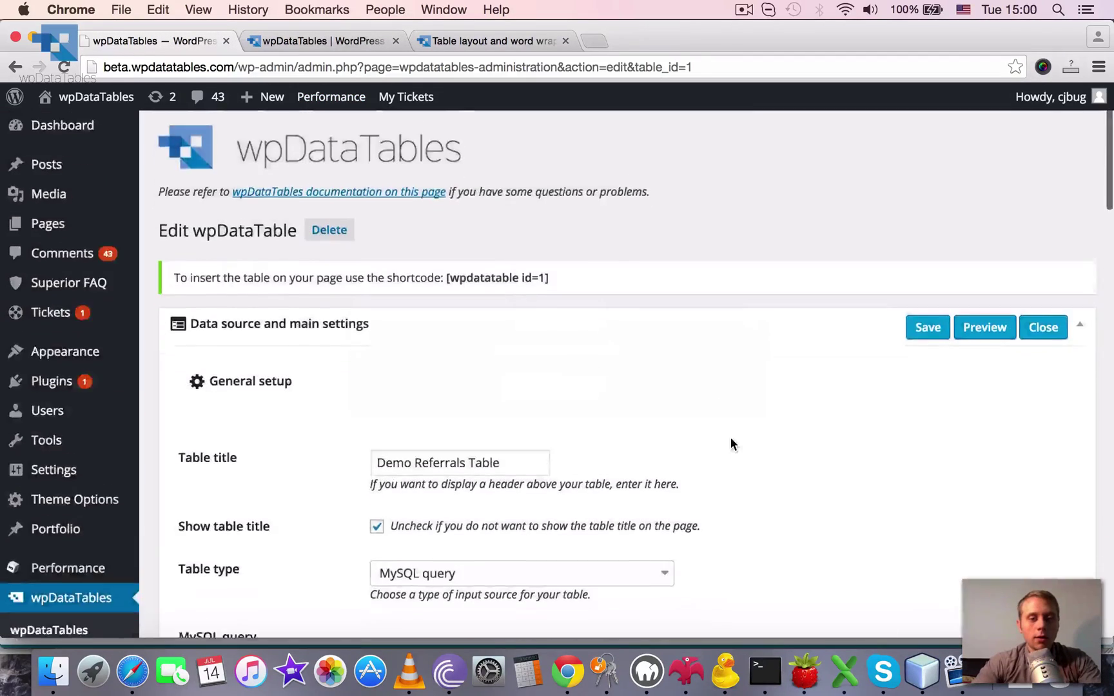
pyautogui.scroll(-15, 732, 444)
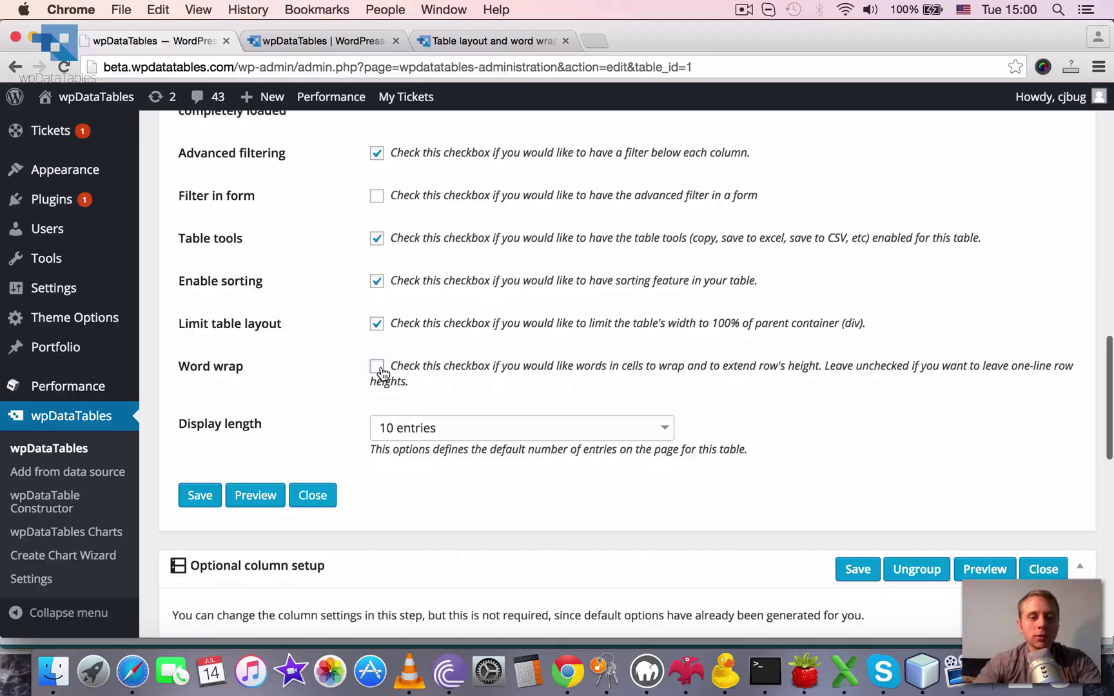
pyautogui.click(380, 370)
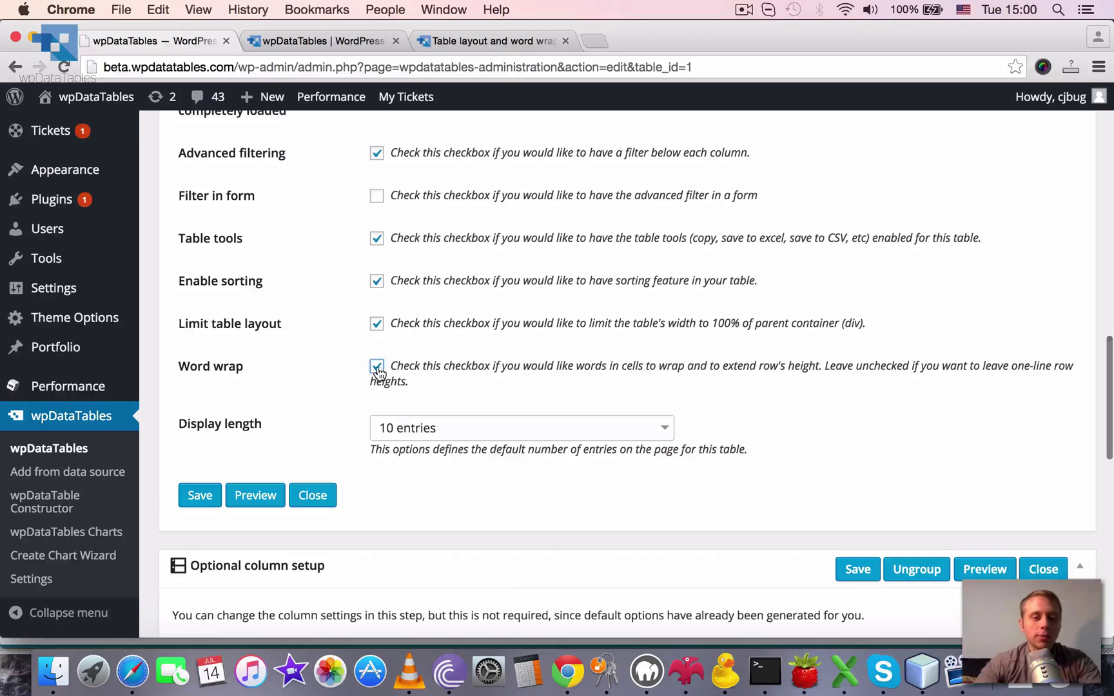
pyautogui.click(191, 500)
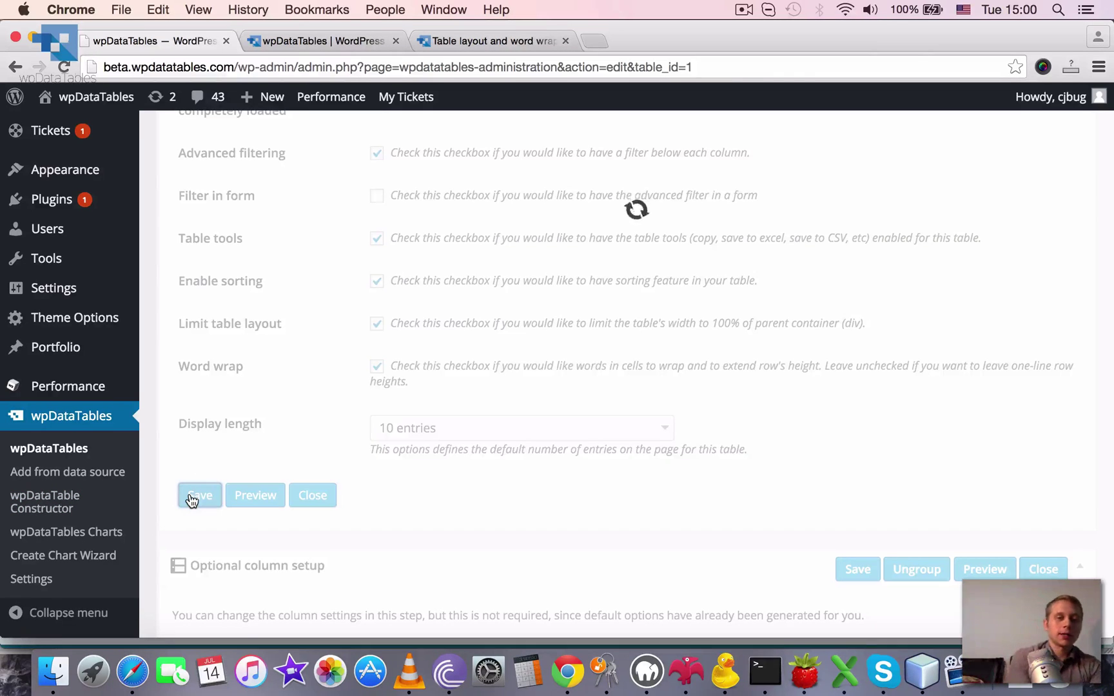
pyautogui.click(317, 31)
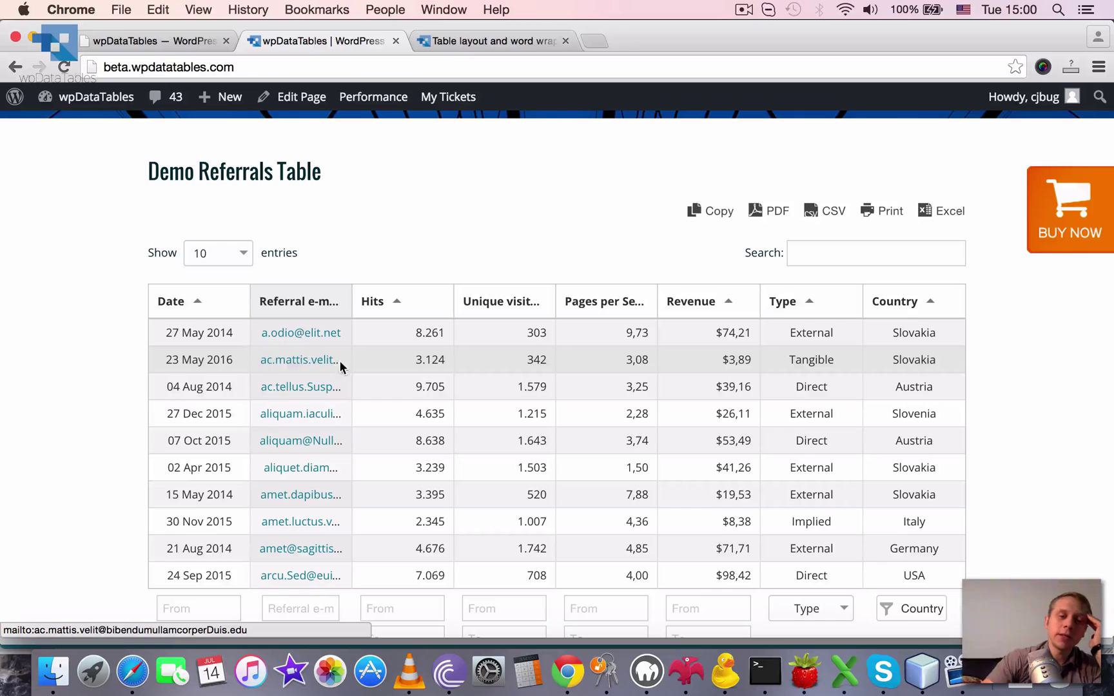
# Reload the live referrals table page so the saved Word wrap layout applies.
pyautogui.click(149, 43)
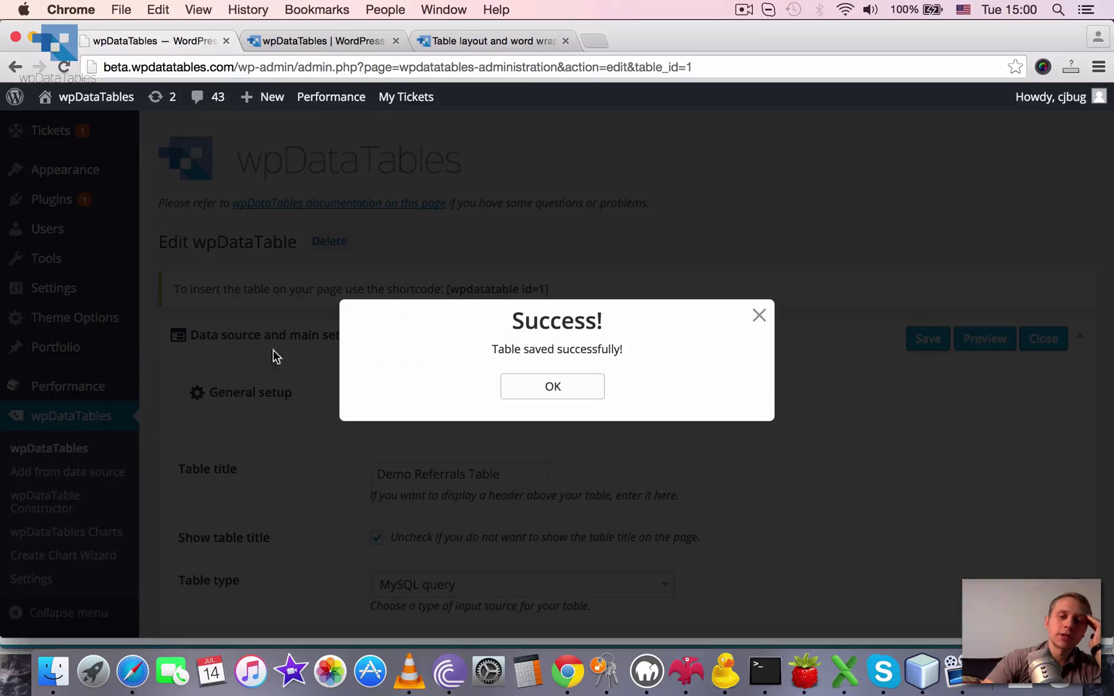
pyautogui.click(306, 40)
pyautogui.scroll(-1, 318, 368)
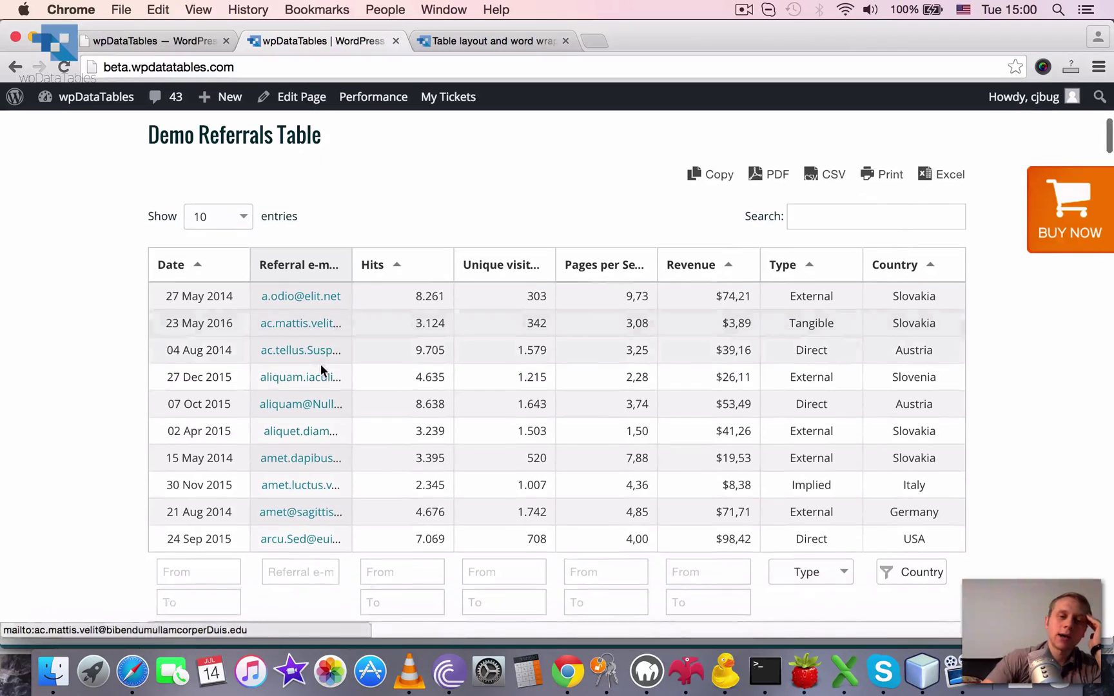
pyautogui.scroll(-1, 320, 363)
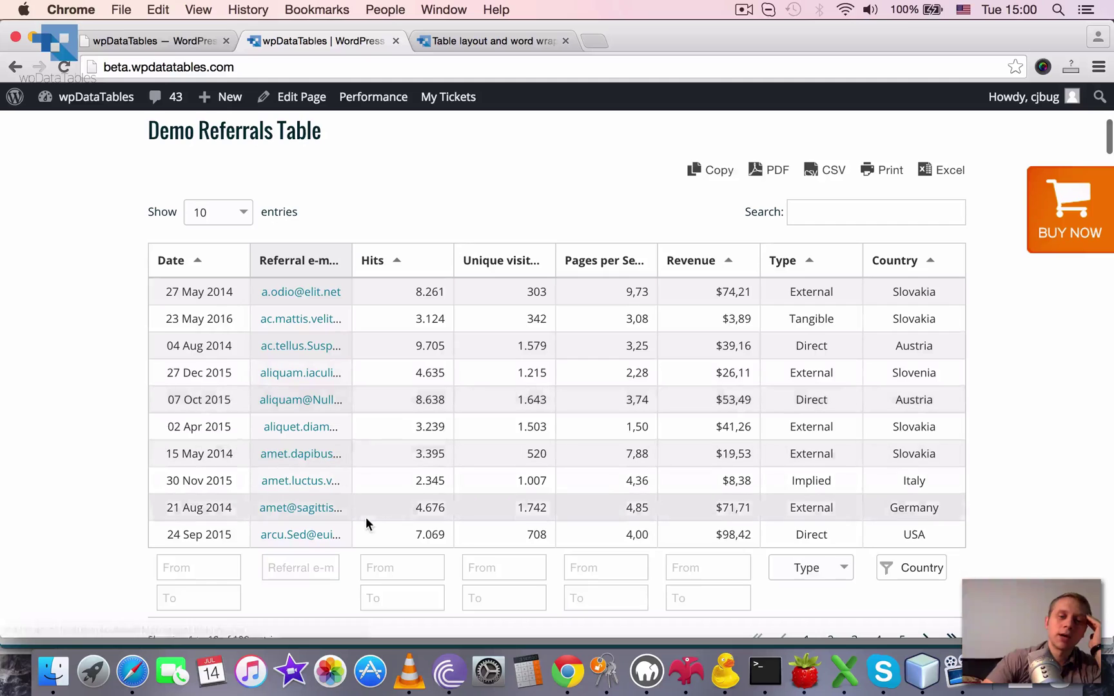
pyautogui.scroll(-3, 365, 523)
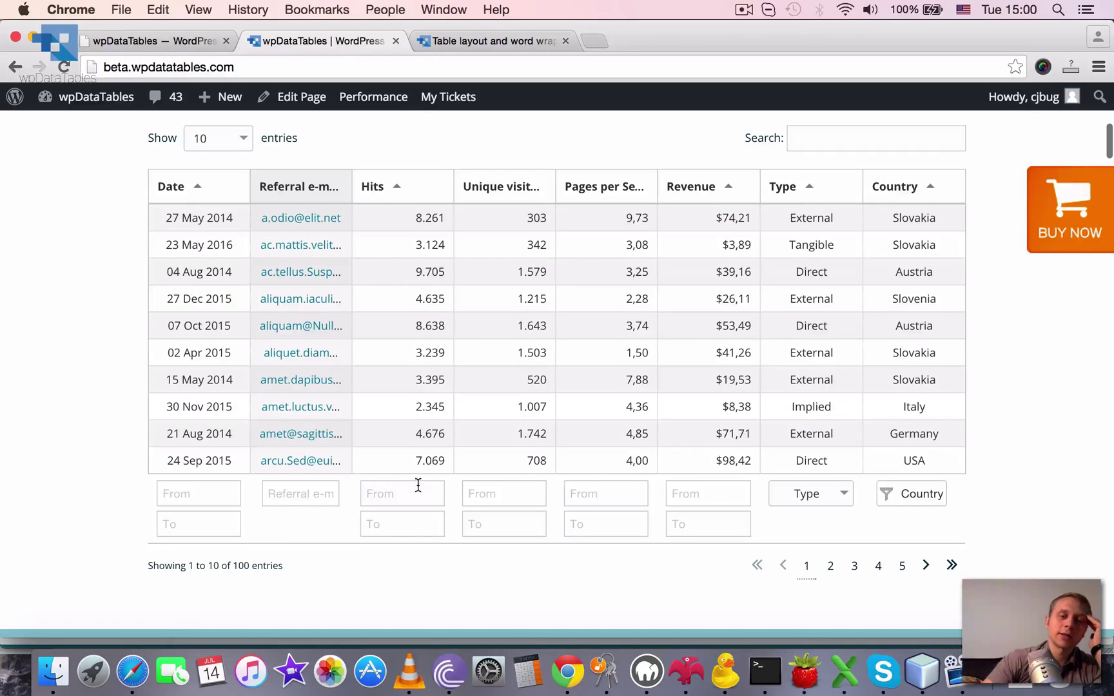
pyautogui.click(64, 67)
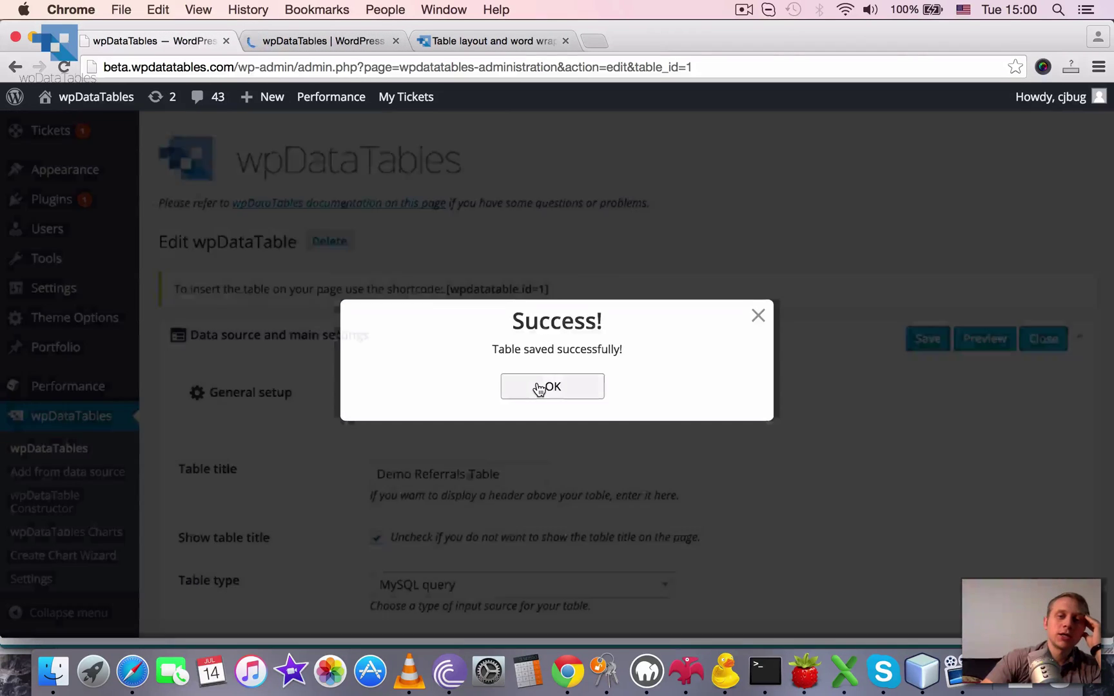
# Dismiss the save confirmation and check the reloaded table, back in date order.
pyautogui.click(539, 386)
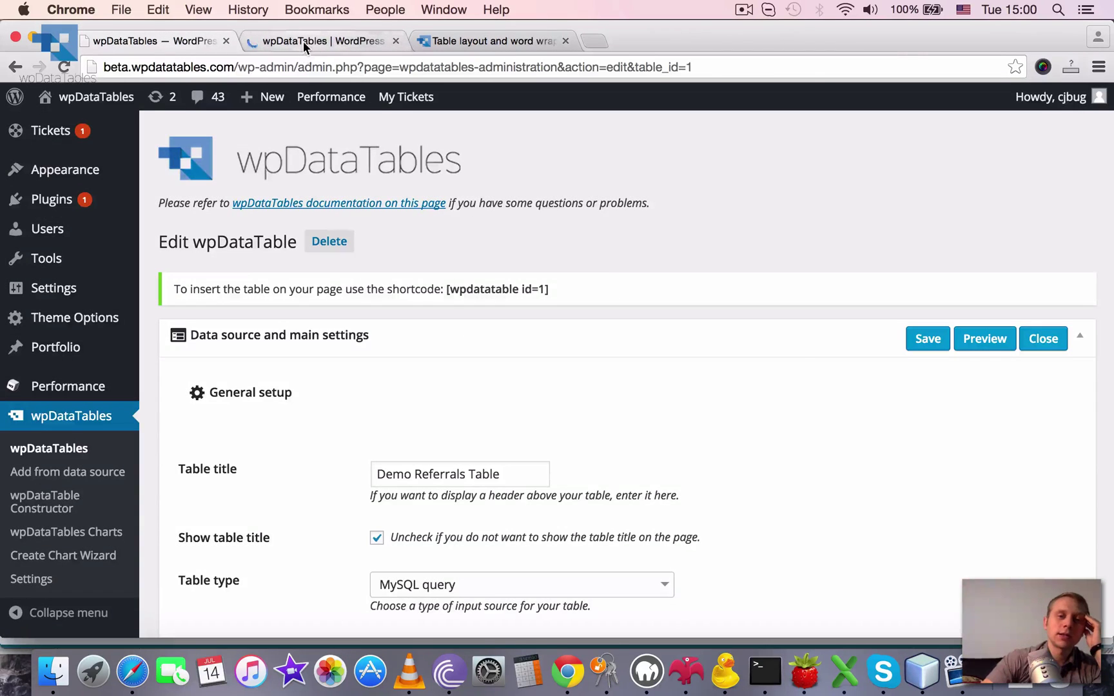
pyautogui.click(303, 40)
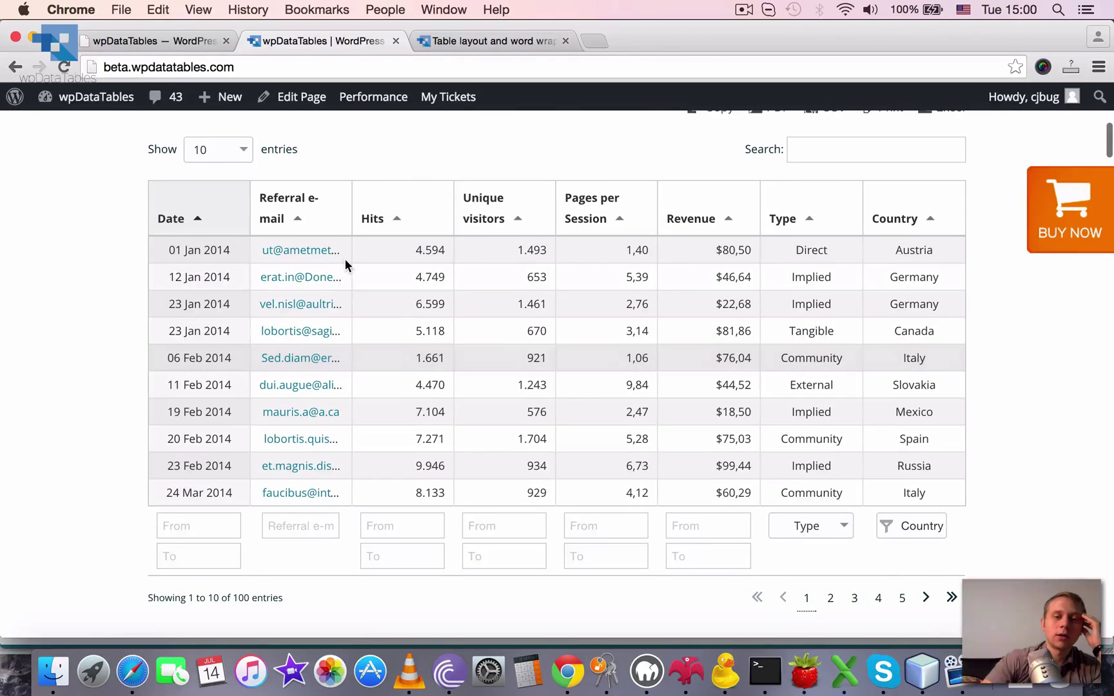
pyautogui.scroll(-2, 342, 261)
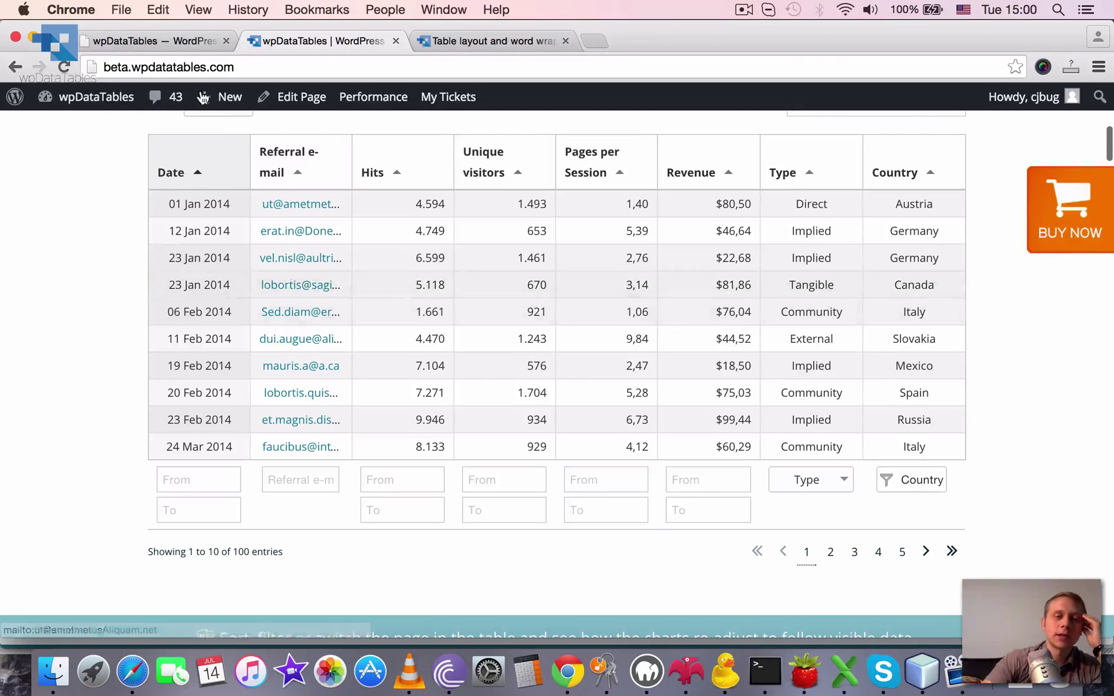
# Return to the edit page and scroll to the day, source and hits column panels.
pyautogui.click(171, 43)
pyautogui.scroll(-10, 625, 323)
pyautogui.scroll(-15, 629, 324)
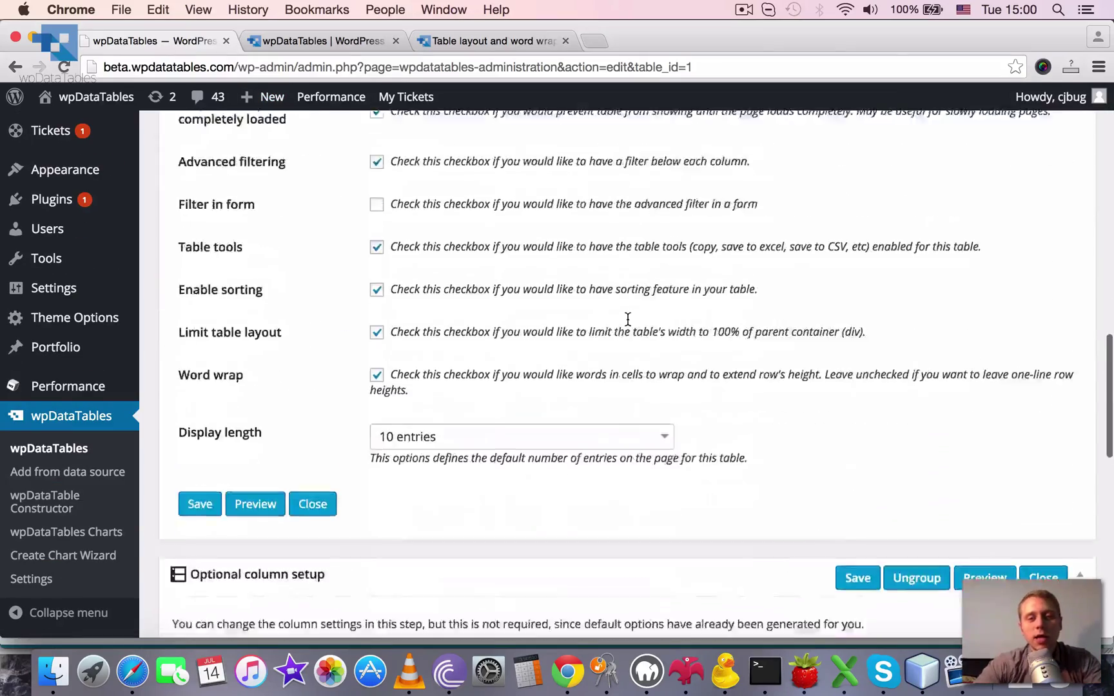
pyautogui.scroll(-5, 628, 324)
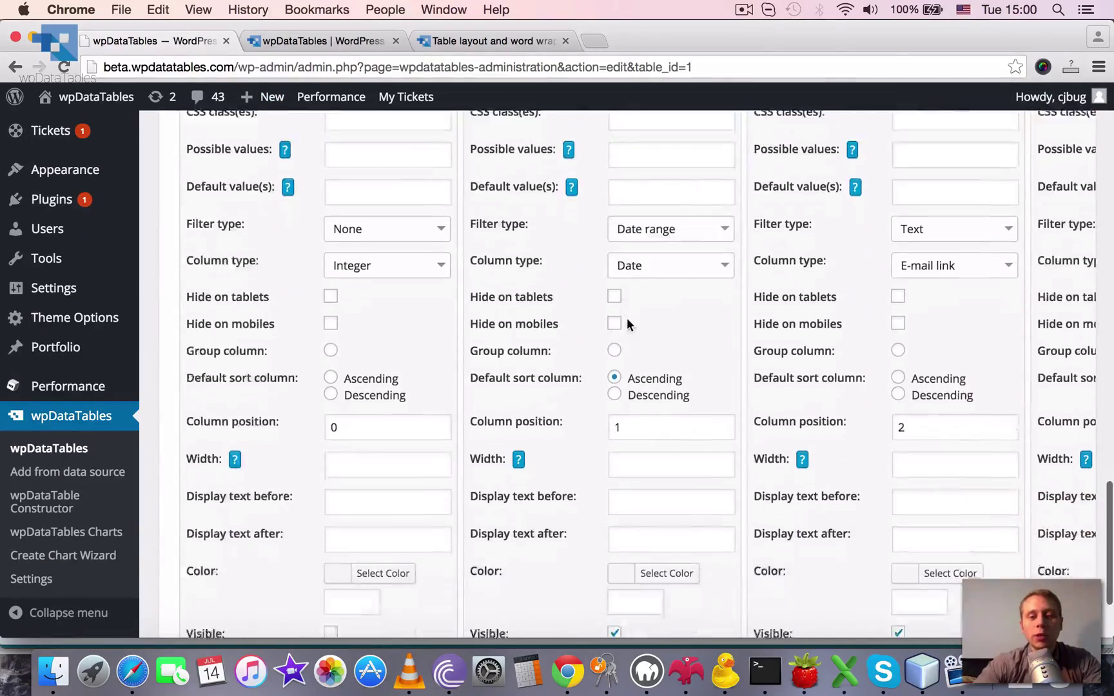
pyautogui.hscroll(4, 627, 322)
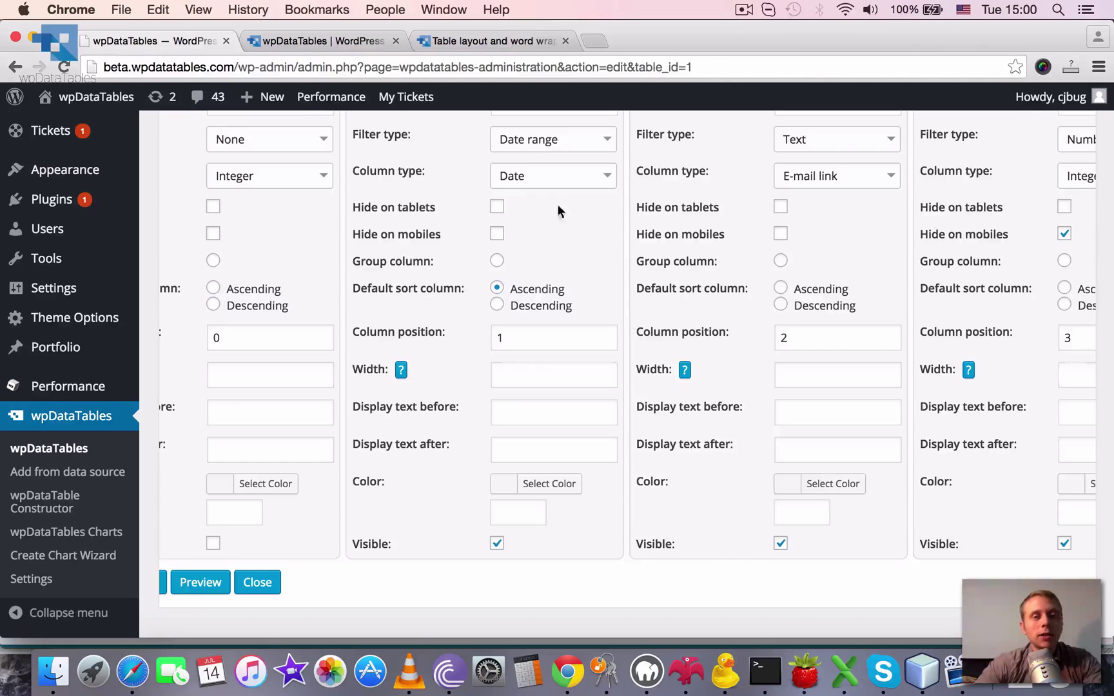
pyautogui.hscroll(2, 583, 339)
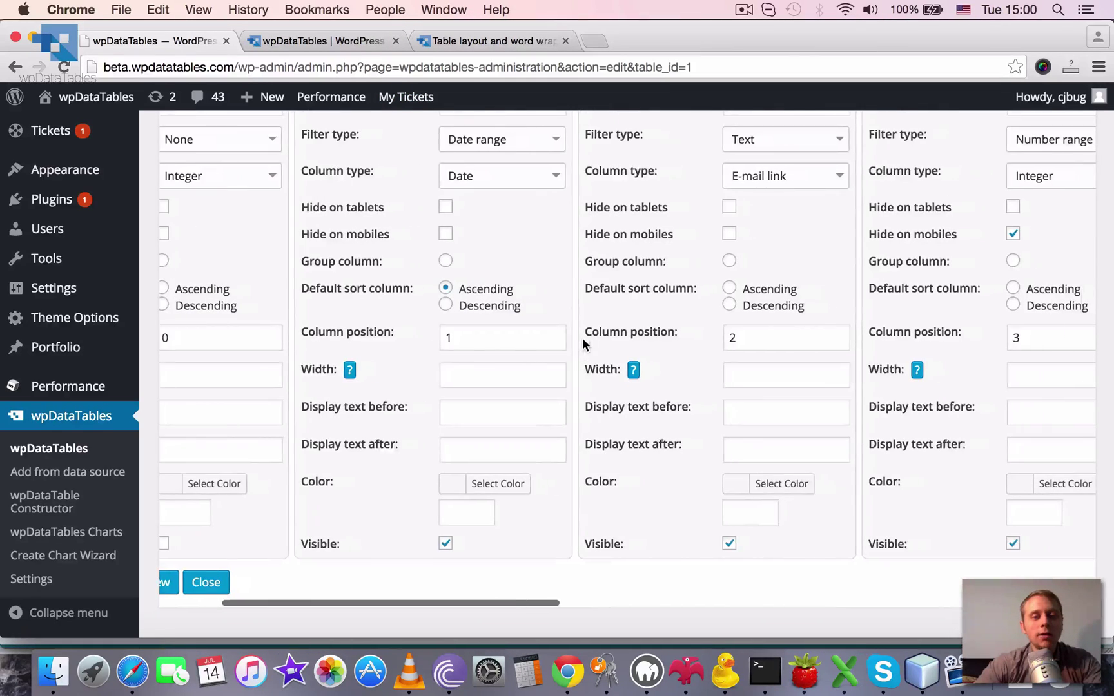
pyautogui.scroll(5, 583, 338)
pyautogui.click(368, 37)
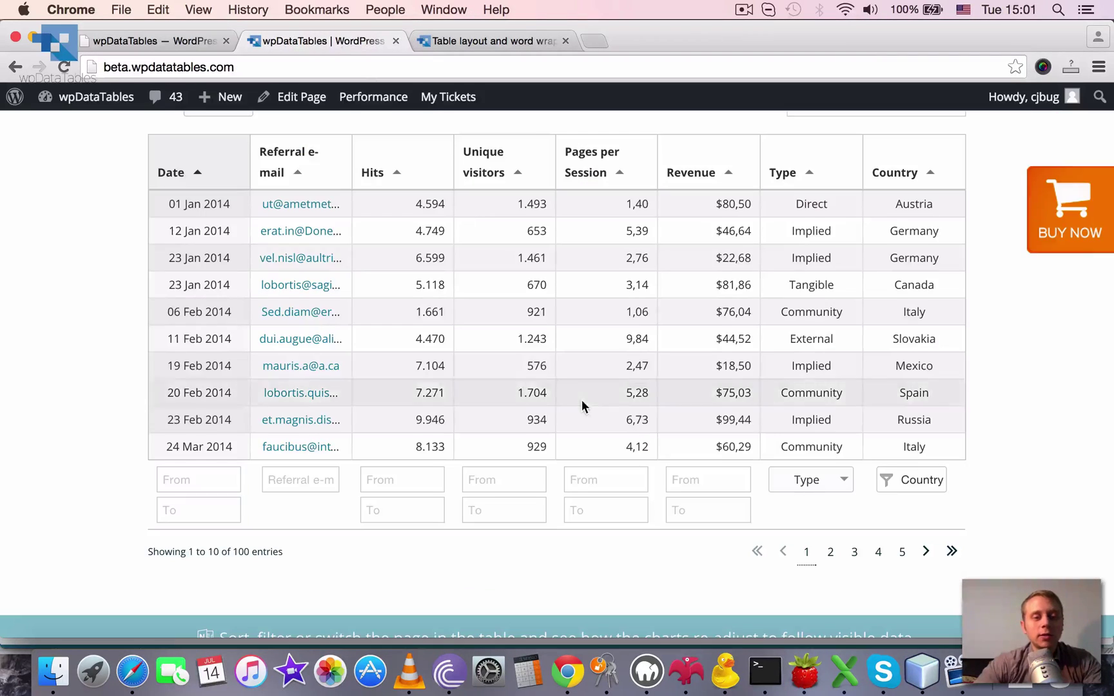
pyautogui.scroll(-1, 581, 401)
pyautogui.scroll(1, 699, 393)
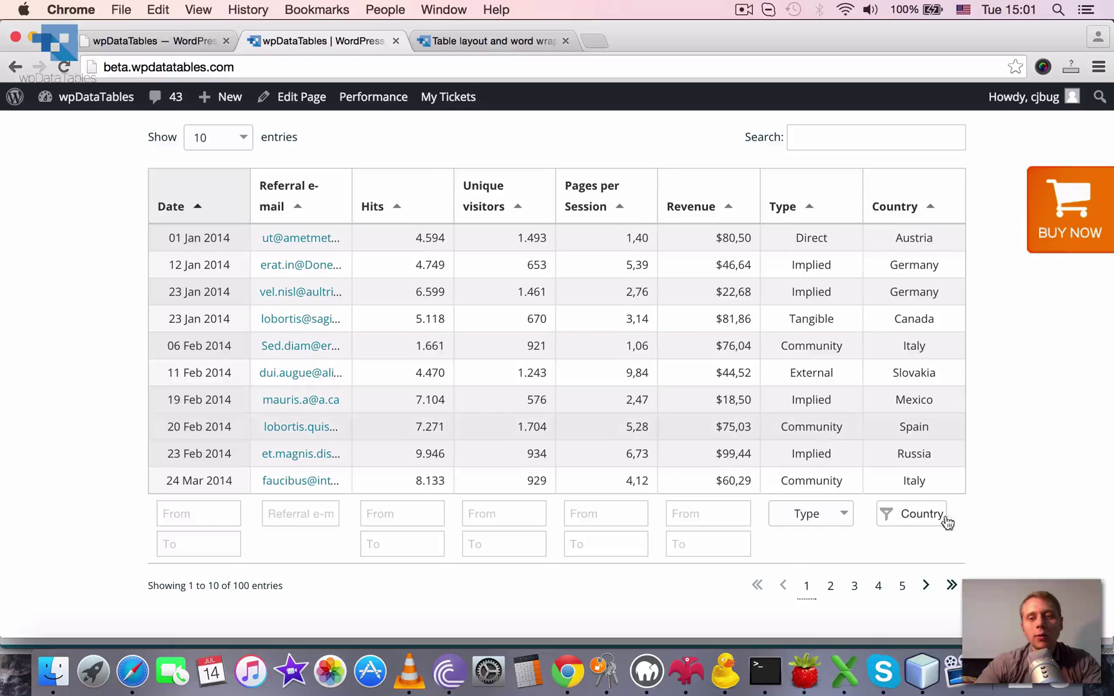
pyautogui.scroll(3, 947, 519)
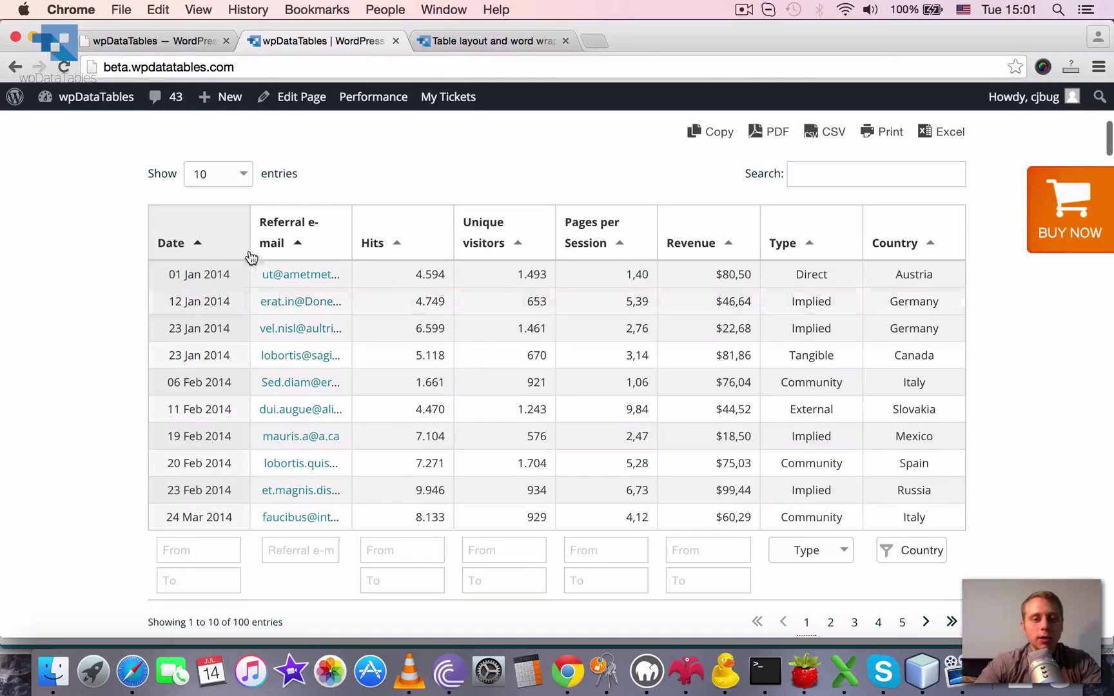
# Set the day column's Width to 10% and save the table settings.
pyautogui.click(149, 40)
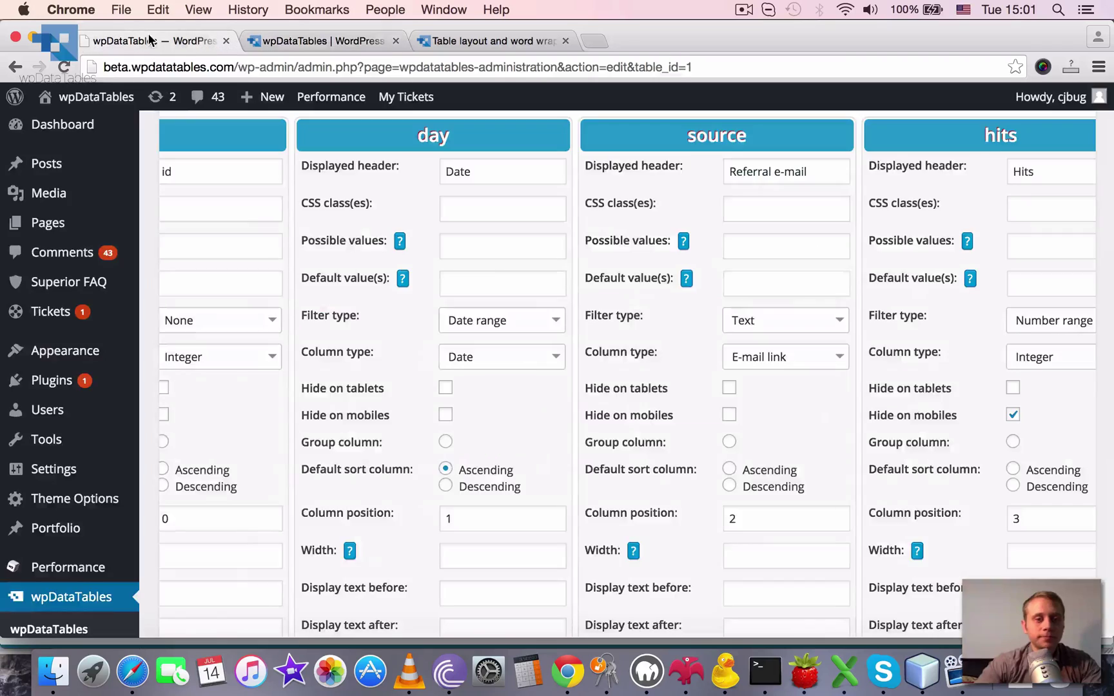
pyautogui.scroll(-3, 532, 372)
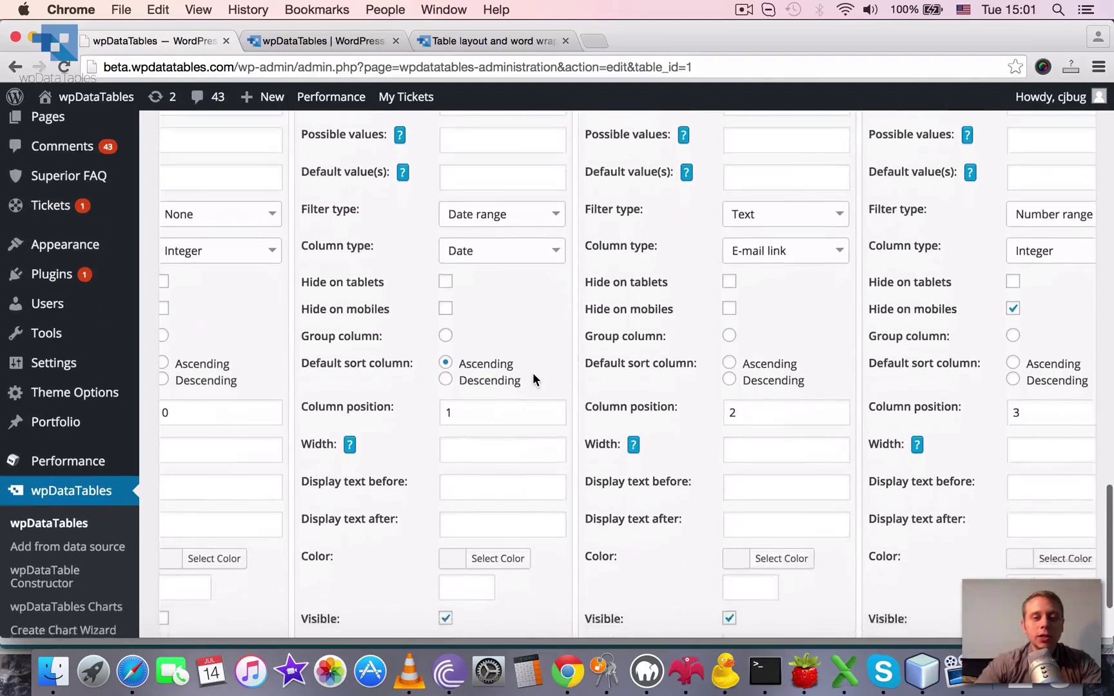
pyautogui.scroll(15, 532, 379)
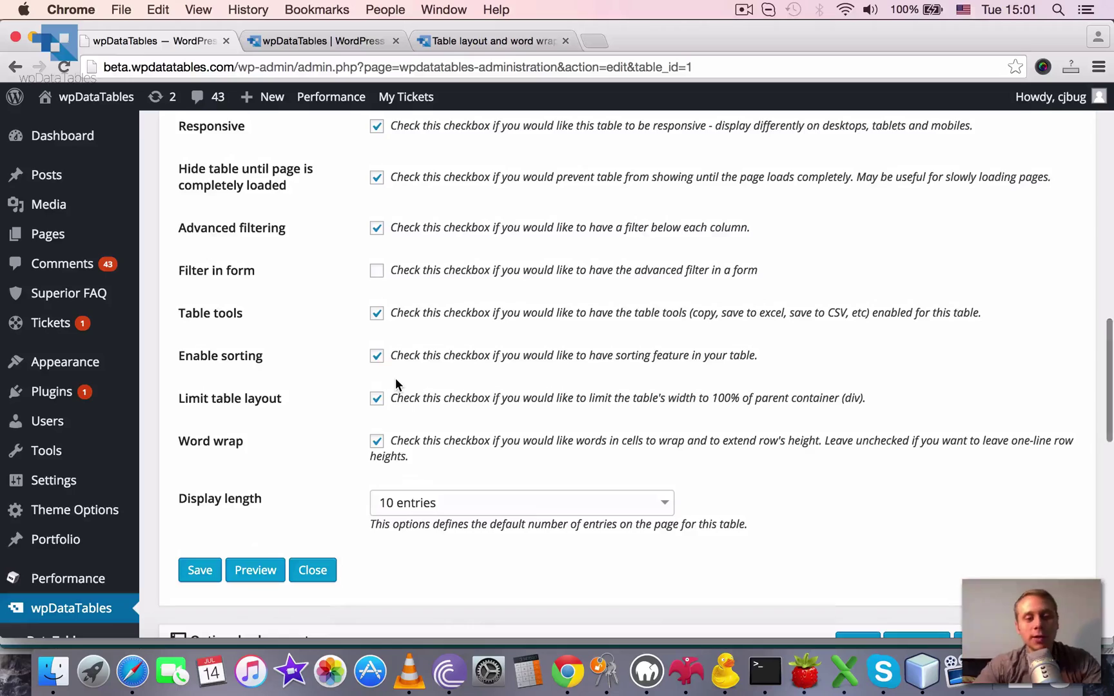
pyautogui.scroll(-10, 395, 384)
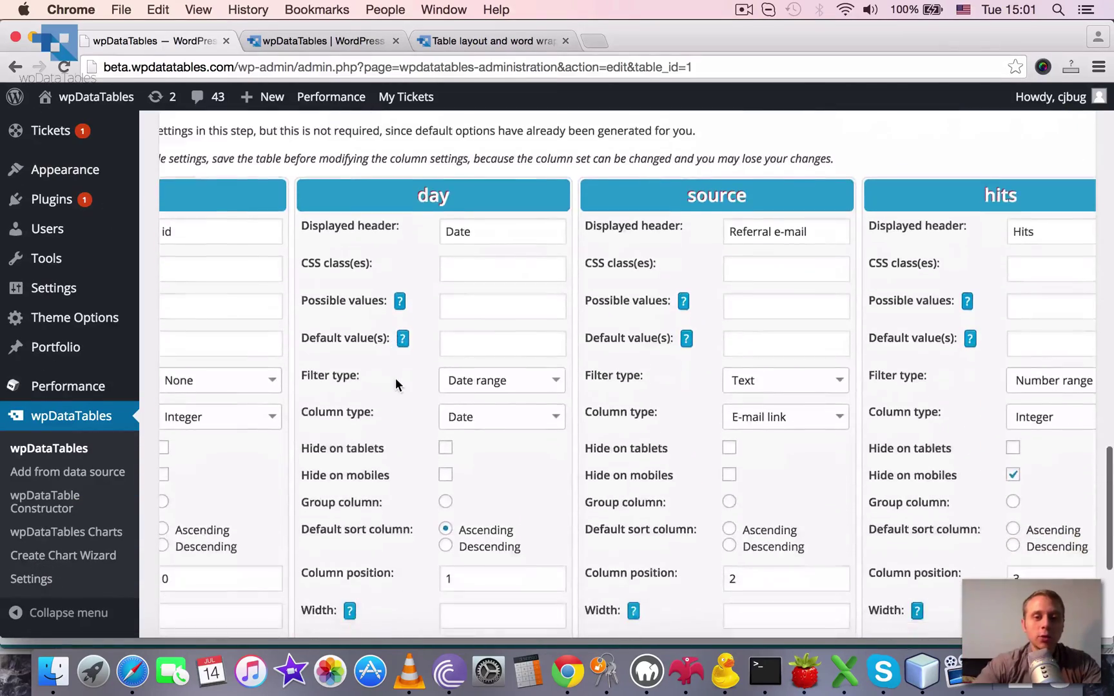
pyautogui.scroll(-5, 395, 380)
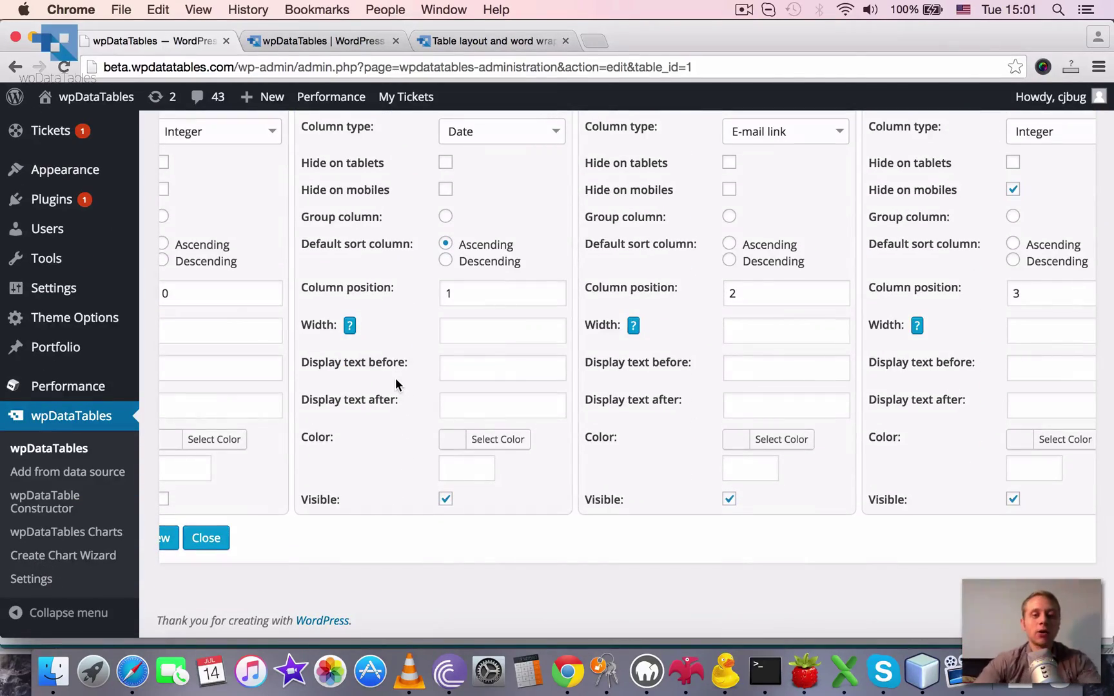
pyautogui.scroll(3, 596, 314)
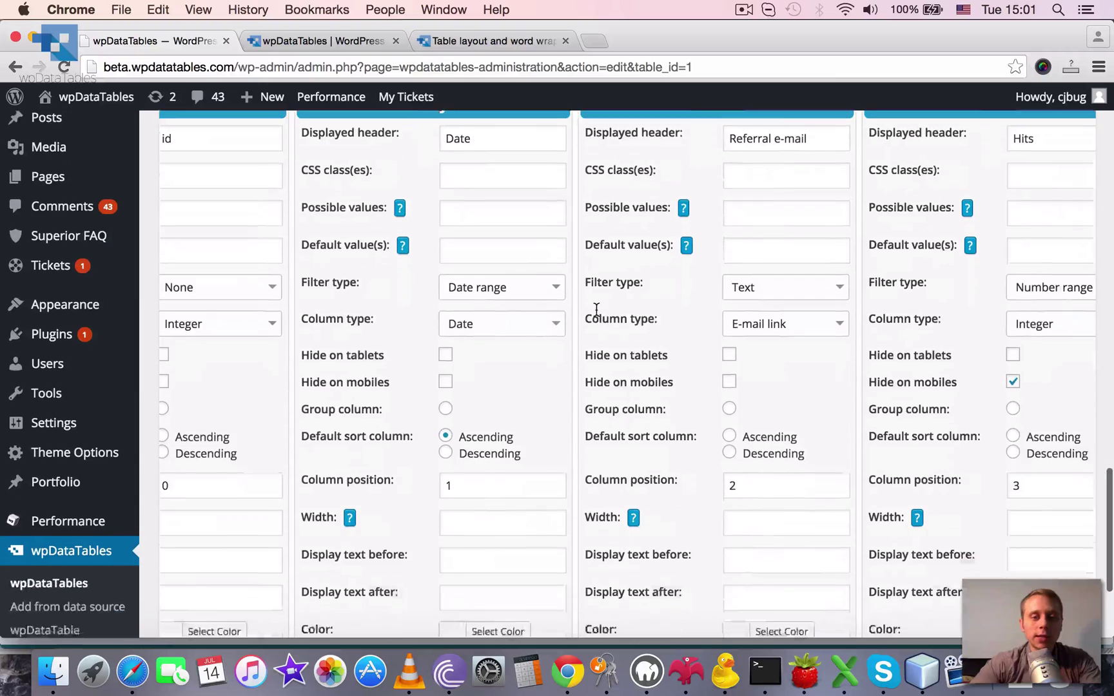
pyautogui.scroll(-2, 595, 308)
pyautogui.click(497, 397)
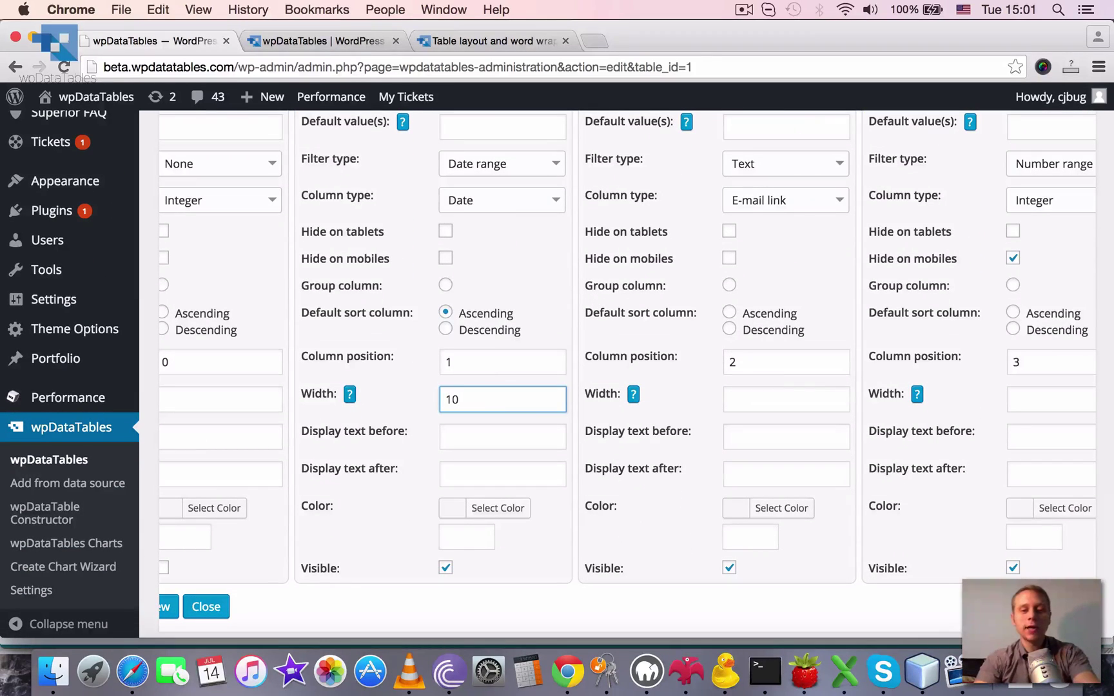
pyautogui.hscroll(-5, 231, 572)
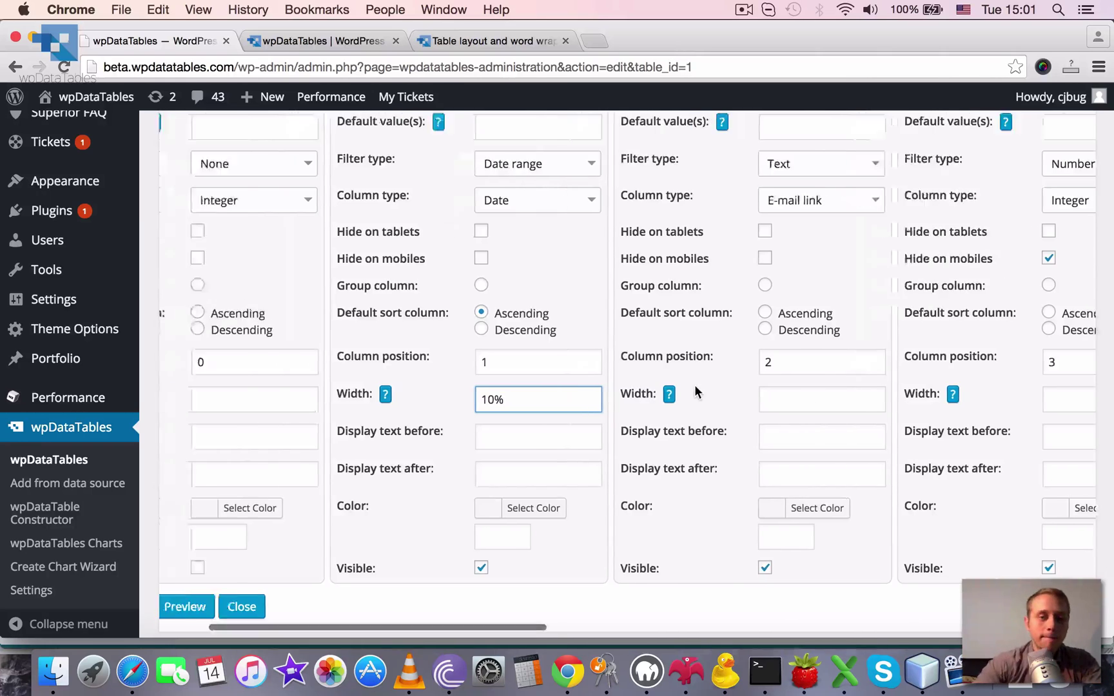
pyautogui.click(184, 606)
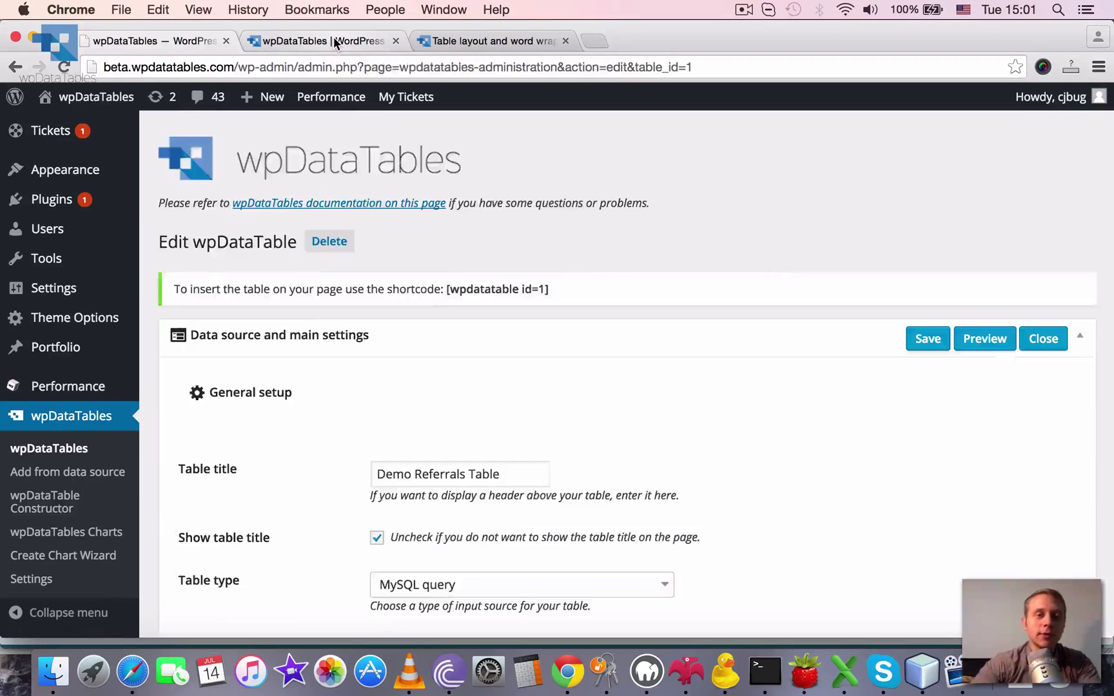
# Reload the live table and scroll through it to see the narrower, wrapping Date column.
pyautogui.click(334, 41)
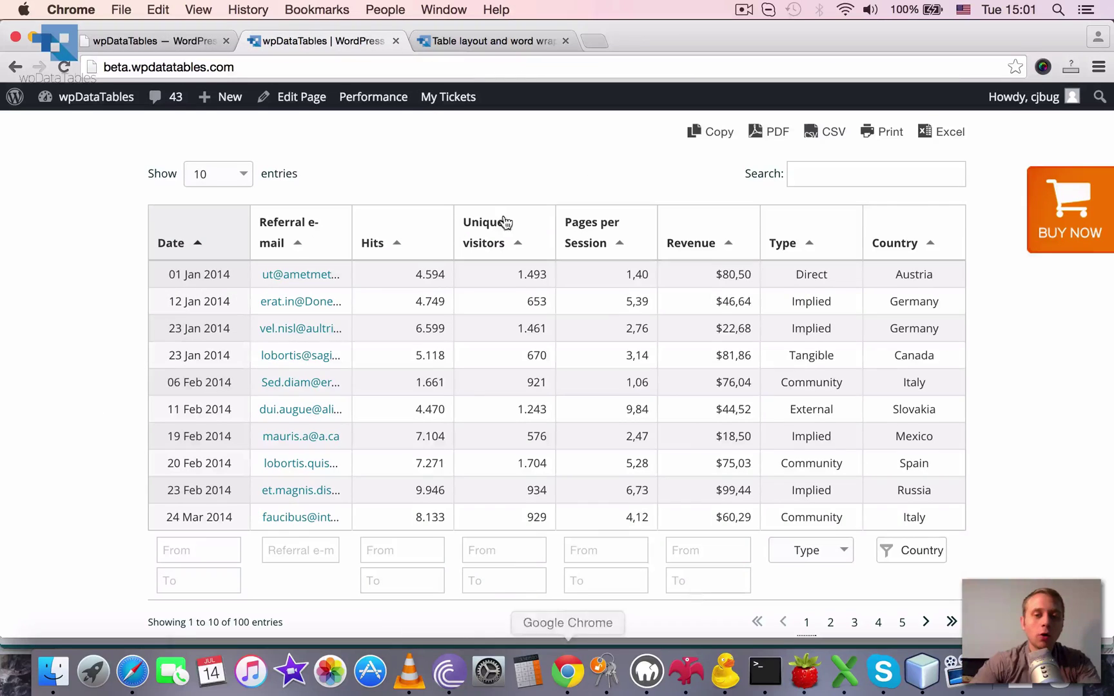
pyautogui.press('super+r')
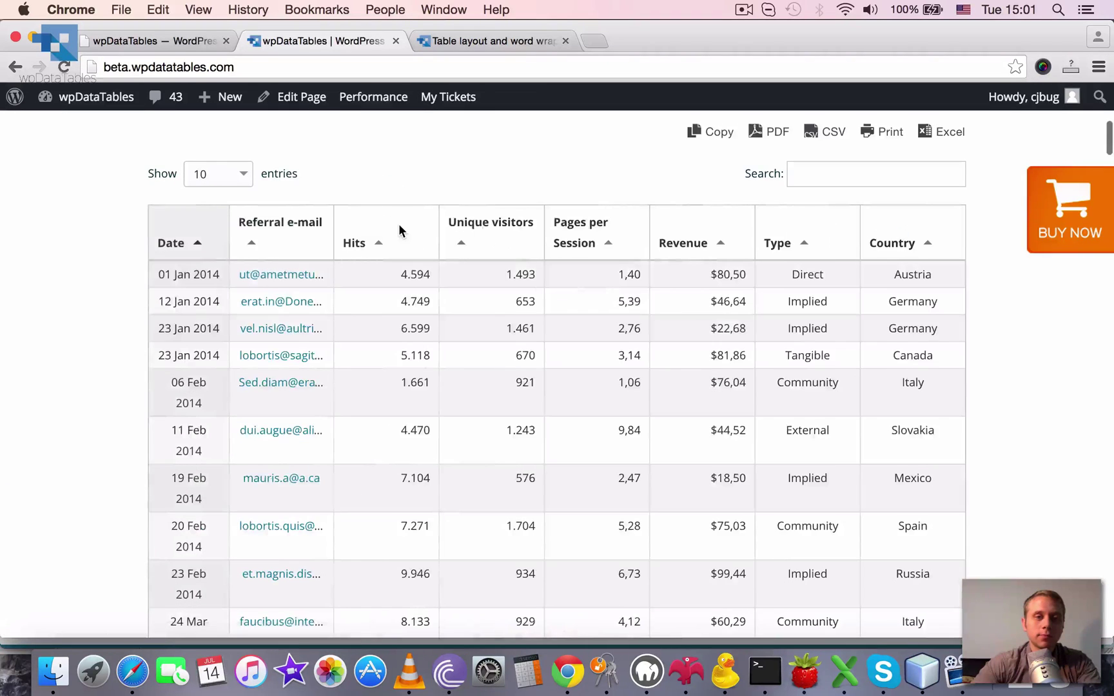
pyautogui.scroll(-3, 722, 324)
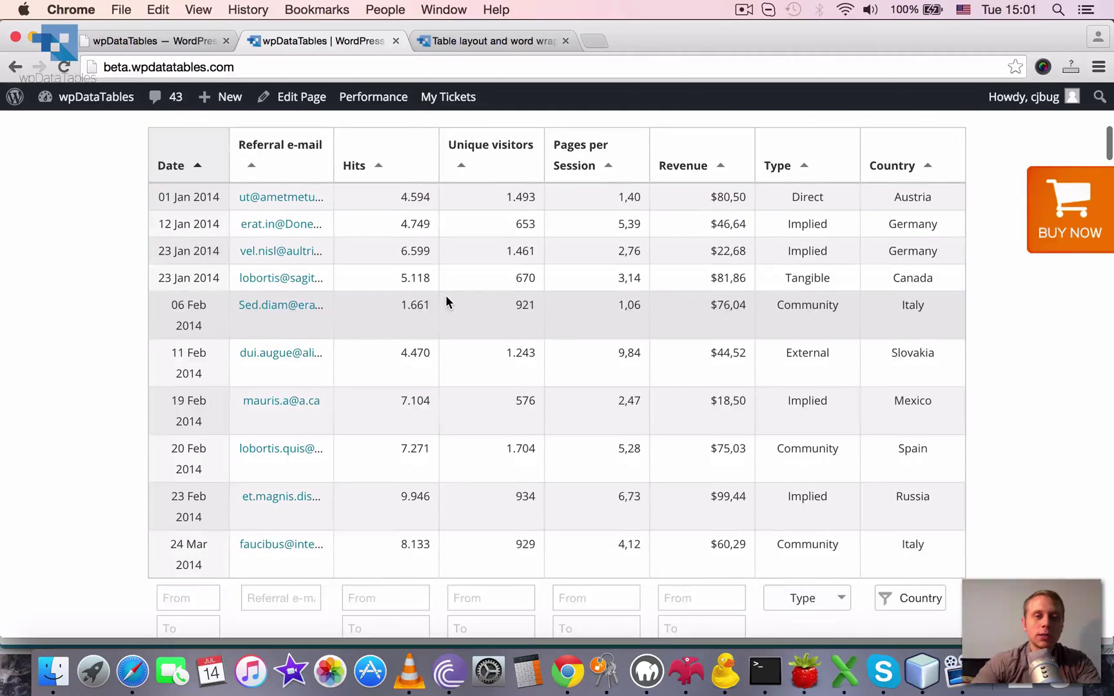
pyautogui.scroll(2, 251, 232)
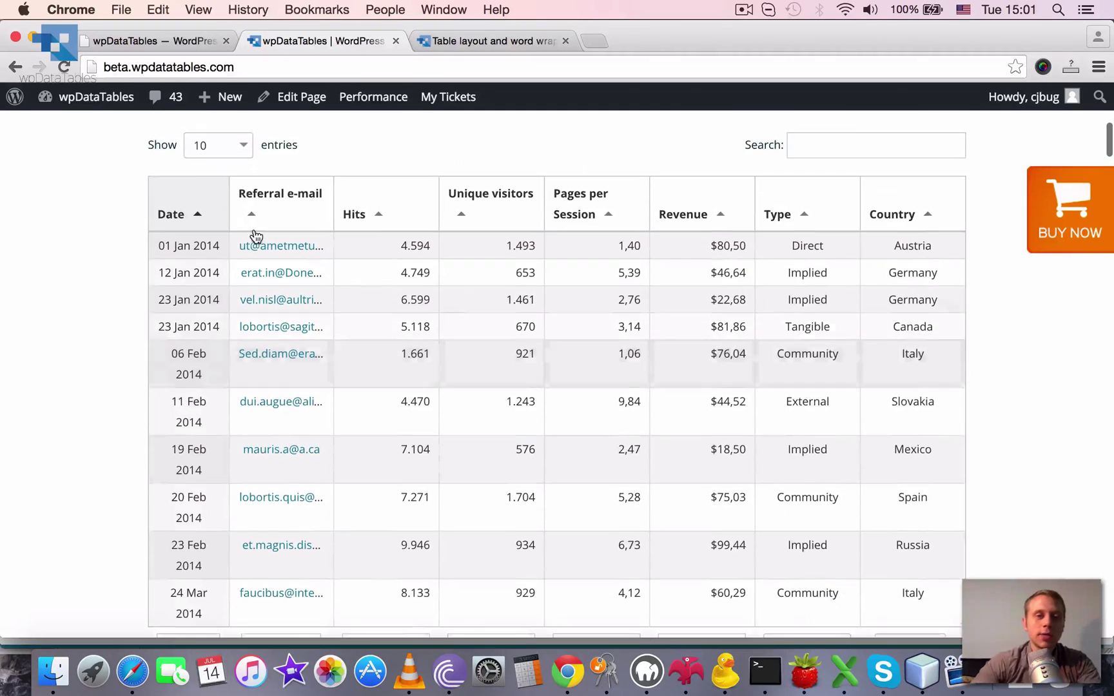
# Change the Date column's Width from 10% to 30% and save.
pyautogui.click(181, 42)
pyautogui.click(544, 396)
pyautogui.scroll(-15, 541, 528)
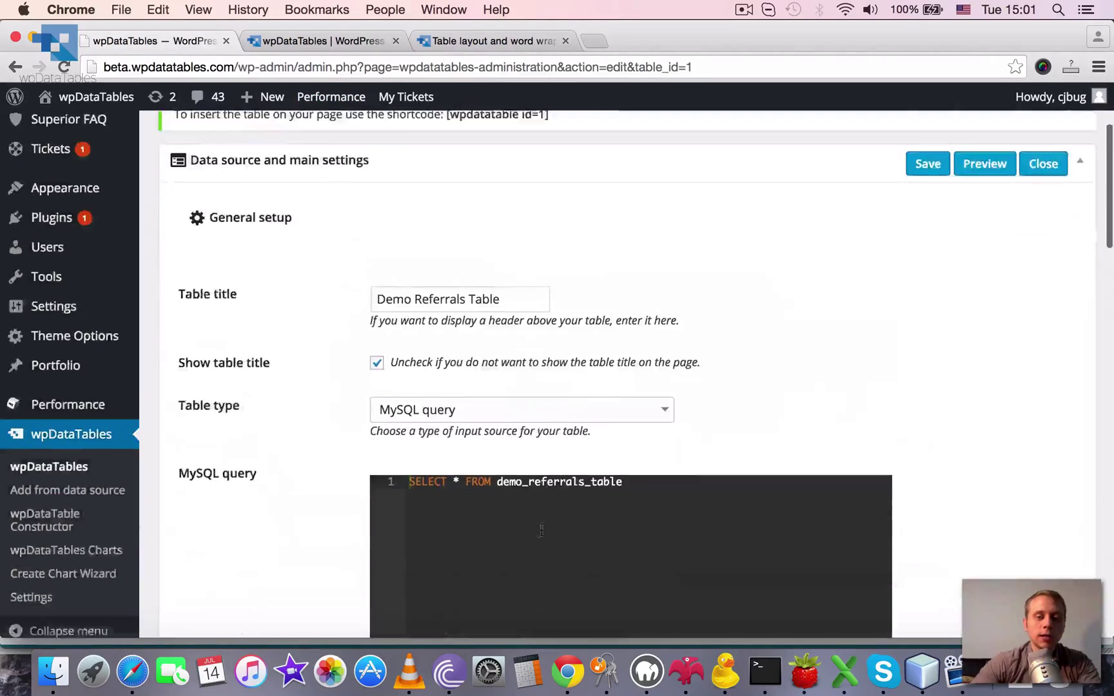
pyautogui.scroll(-10, 540, 528)
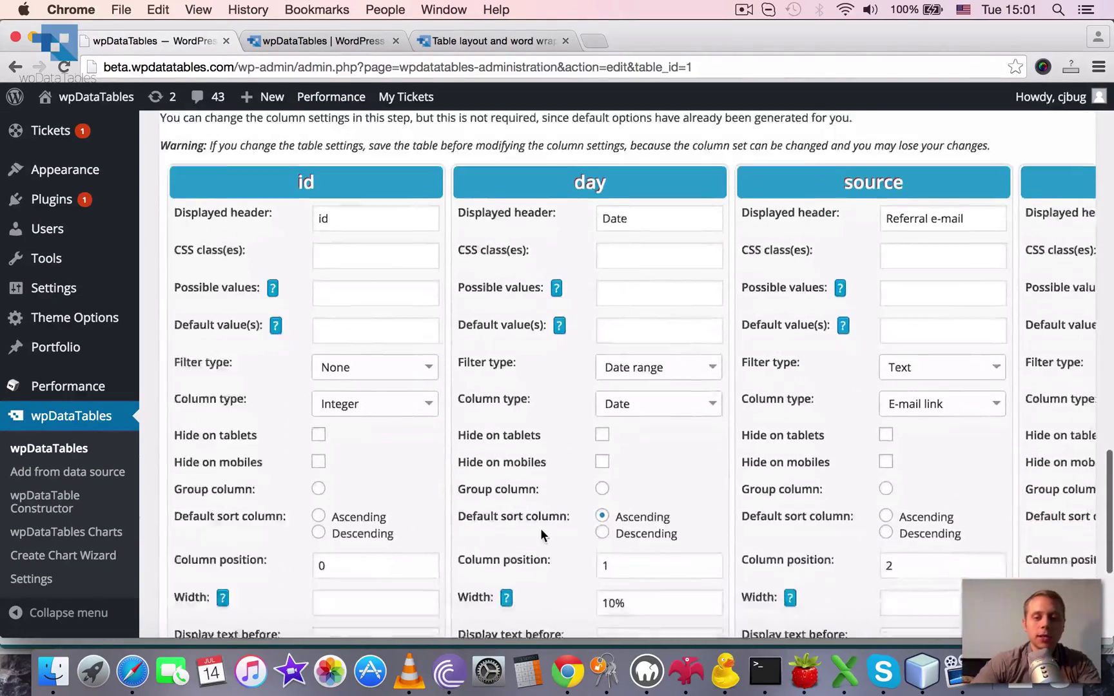
pyautogui.click(594, 547)
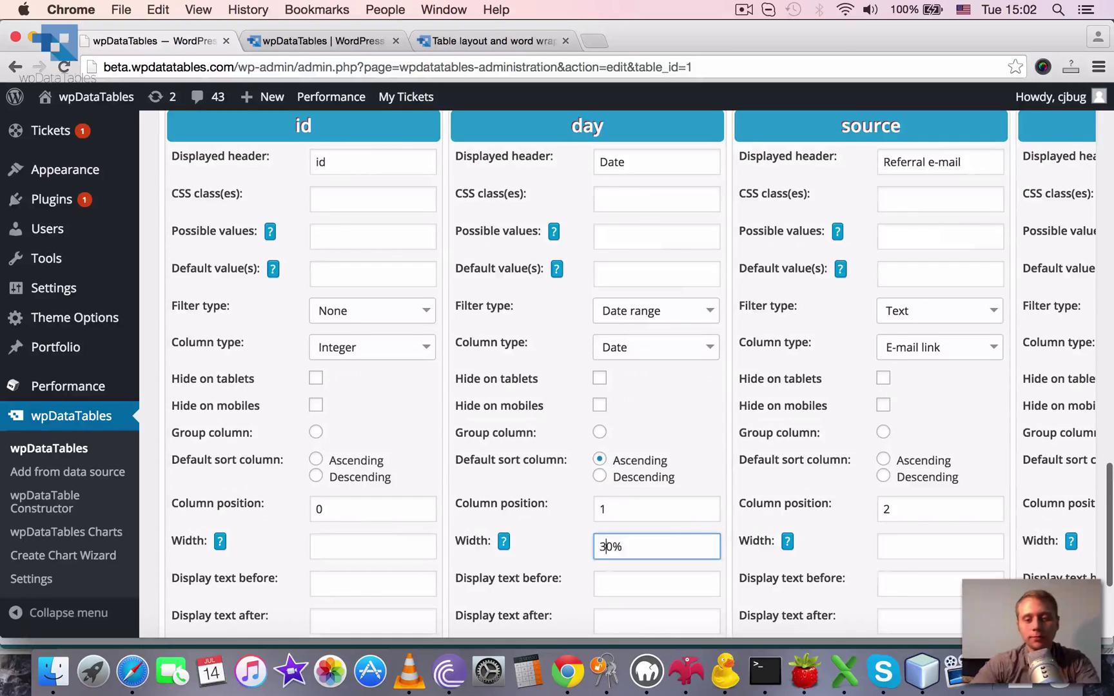
pyautogui.write('3')
pyautogui.scroll(-4, 443, 527)
pyautogui.click(183, 535)
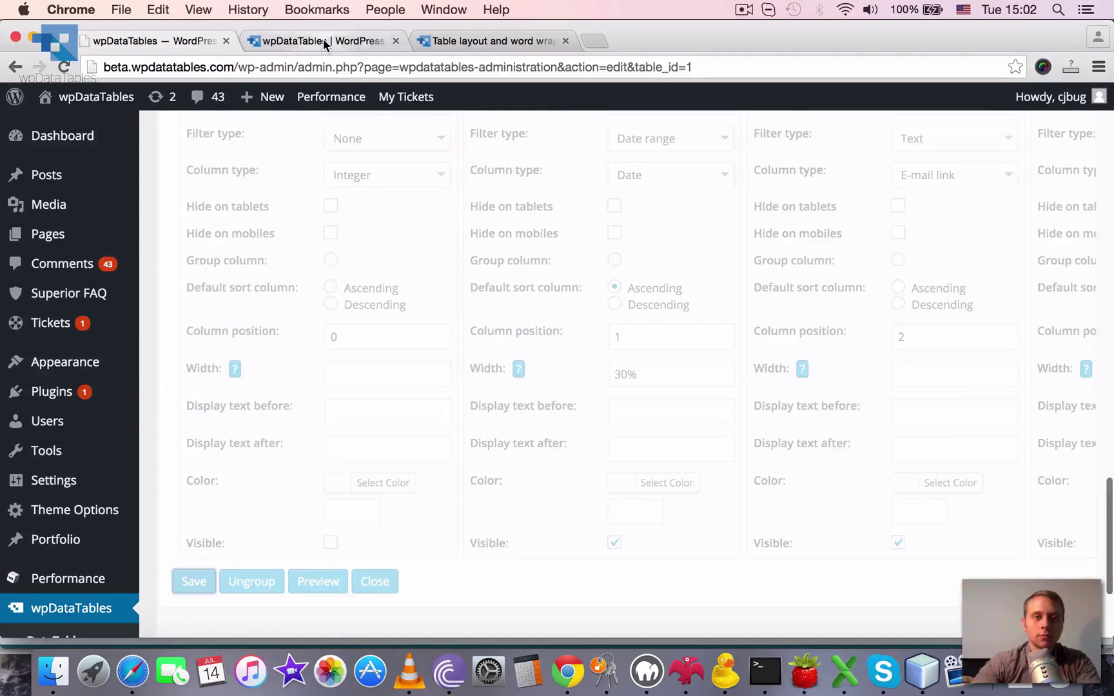
# Reload the live table to see the wider Date column with dates on one line.
pyautogui.click(322, 40)
pyautogui.press('super+r')
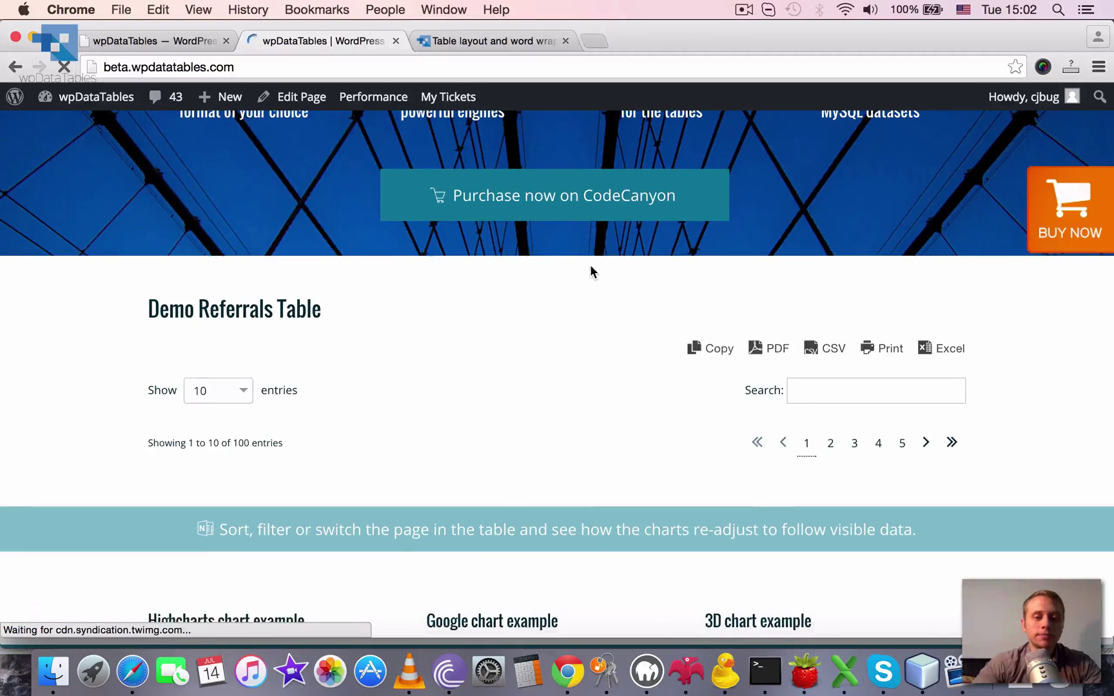
pyautogui.scroll(-4, 590, 271)
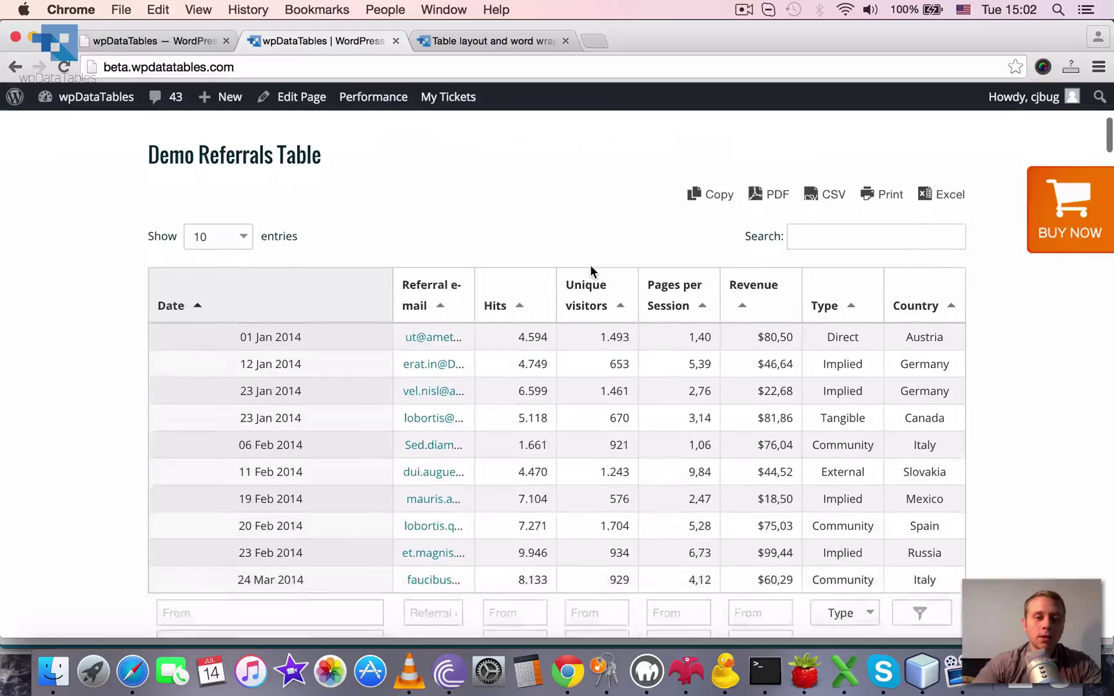
# Back in the table settings, change the Date column width from 30% to 150.
pyautogui.click(159, 38)
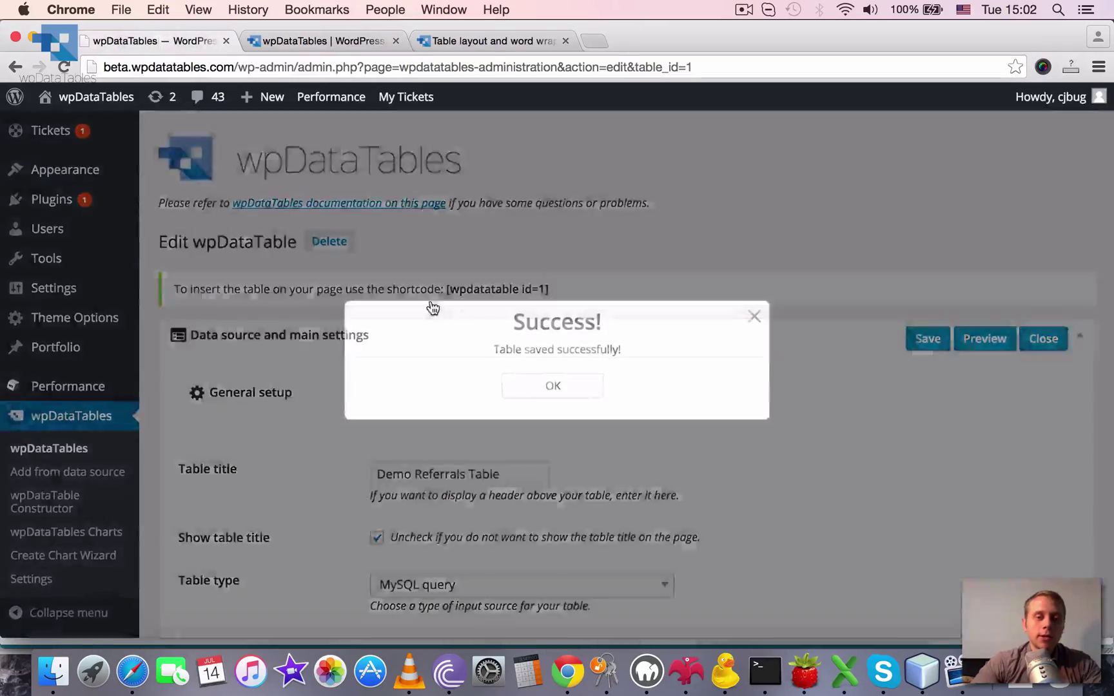
pyautogui.click(558, 386)
pyautogui.scroll(-15, 687, 504)
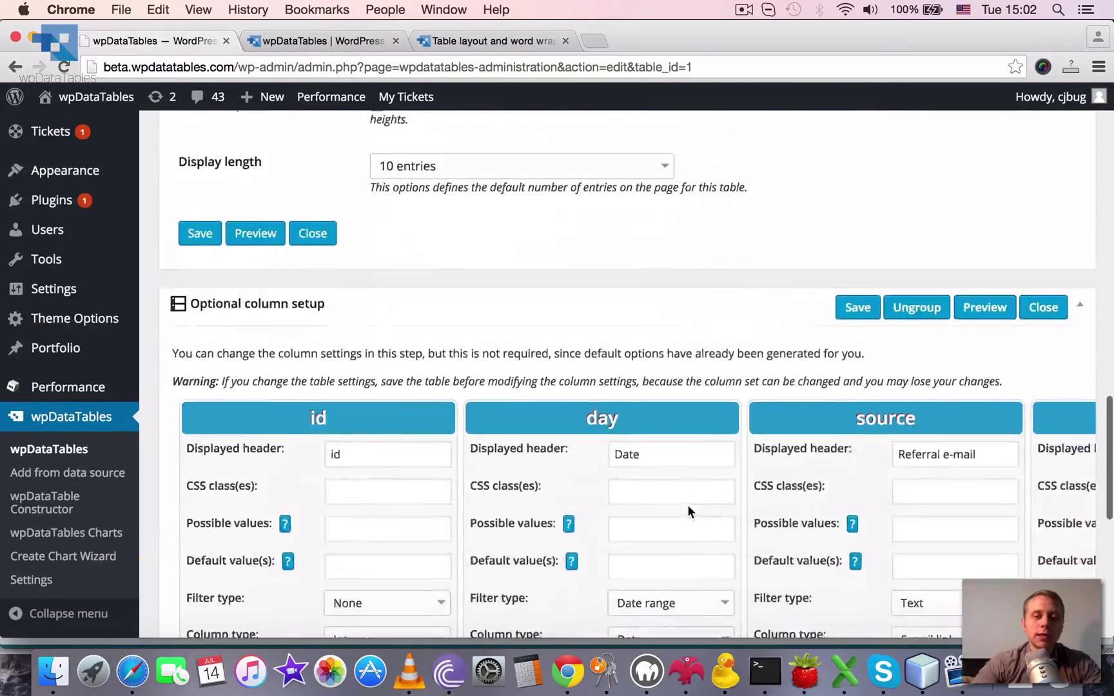
pyautogui.scroll(-10, 689, 506)
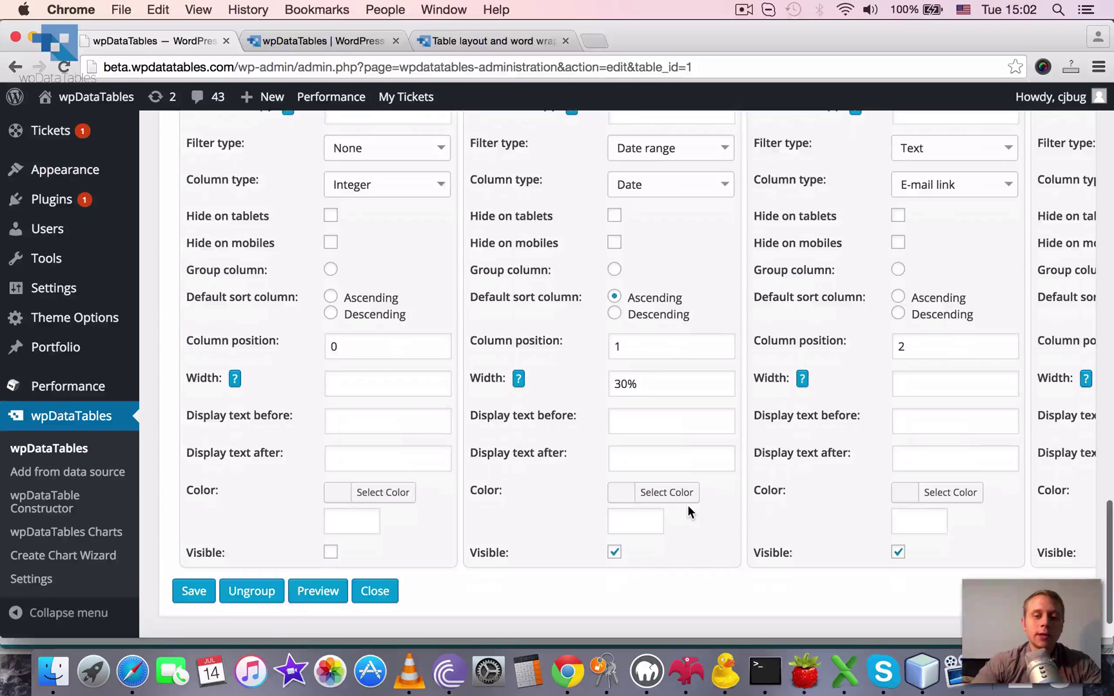
pyautogui.hscroll(8, 687, 504)
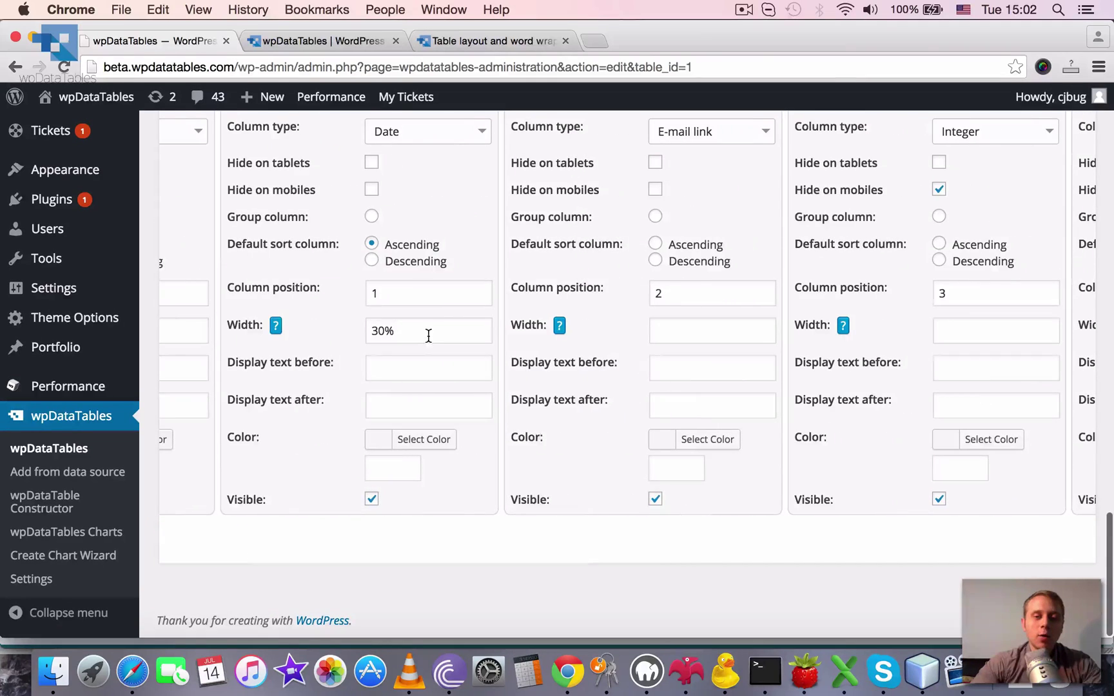
pyautogui.click(424, 329)
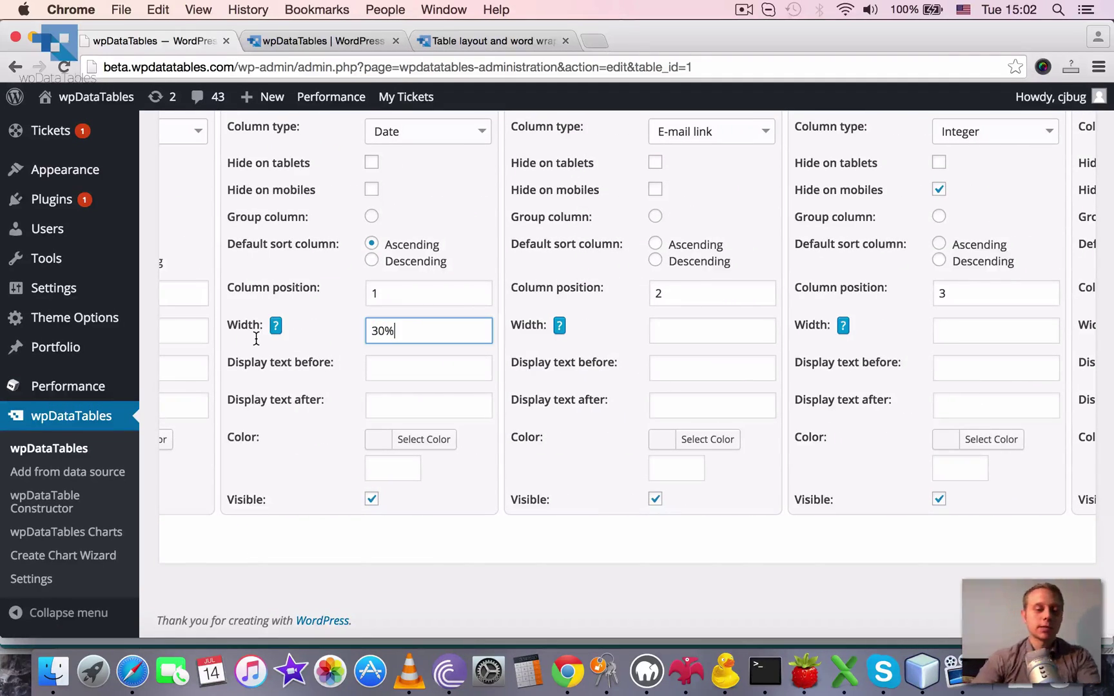
pyautogui.press('super+a')
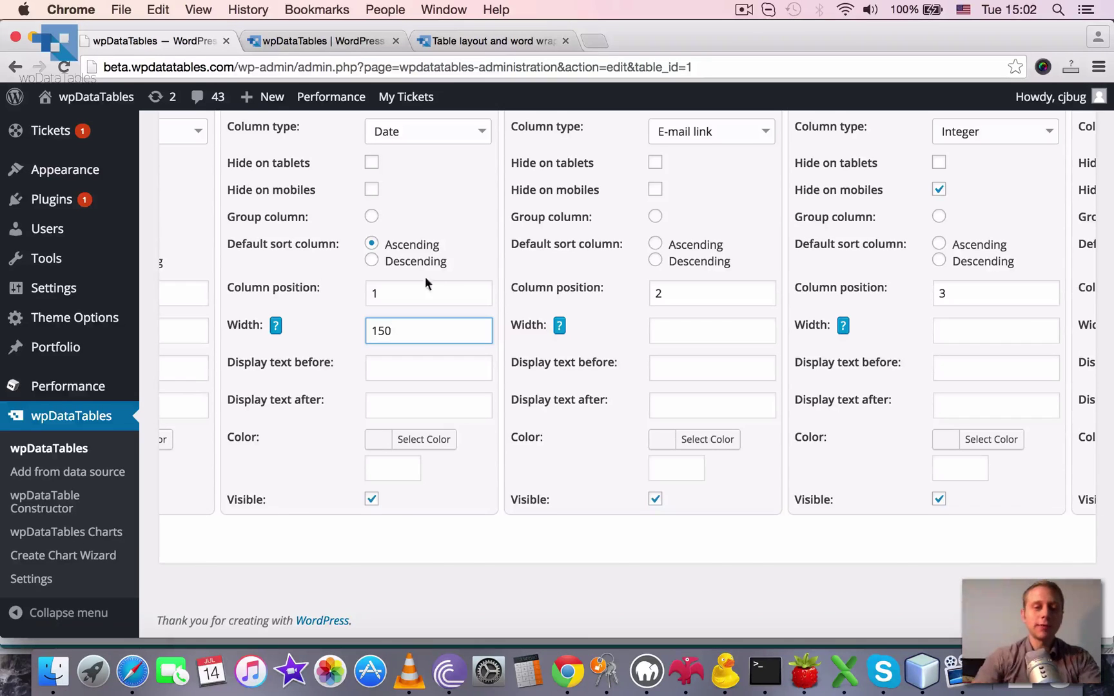
pyautogui.hscroll(-2, 431, 280)
# Set the Referral e-mail column width to 300 and save the table.
pyautogui.click(759, 328)
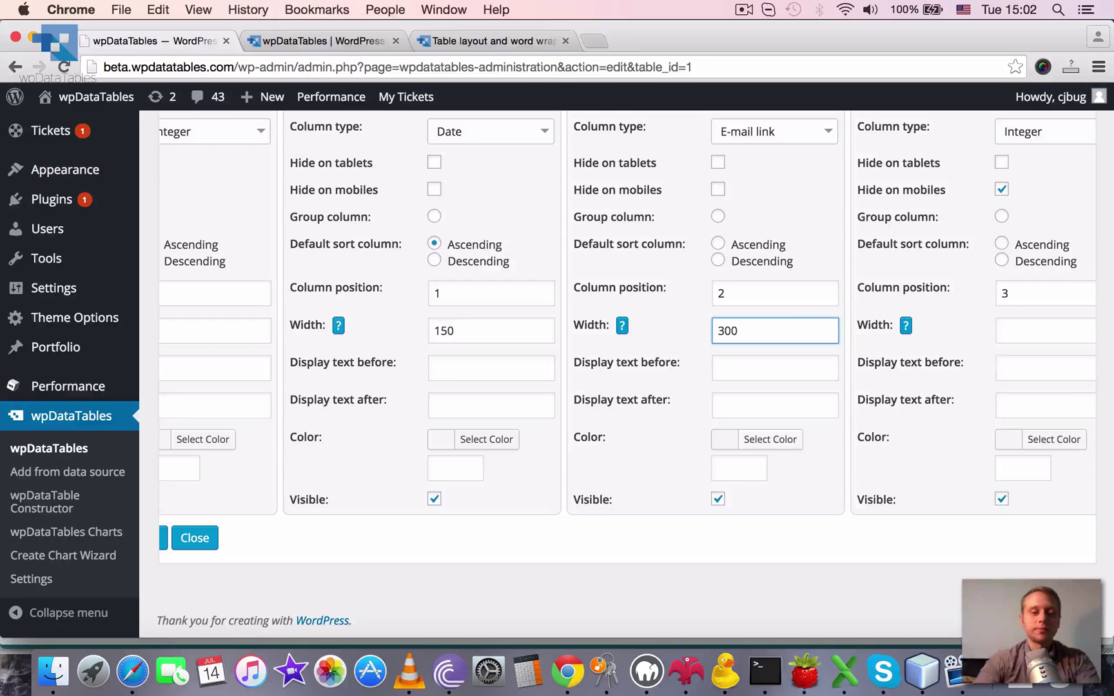
pyautogui.hscroll(-3, 439, 461)
pyautogui.click(180, 540)
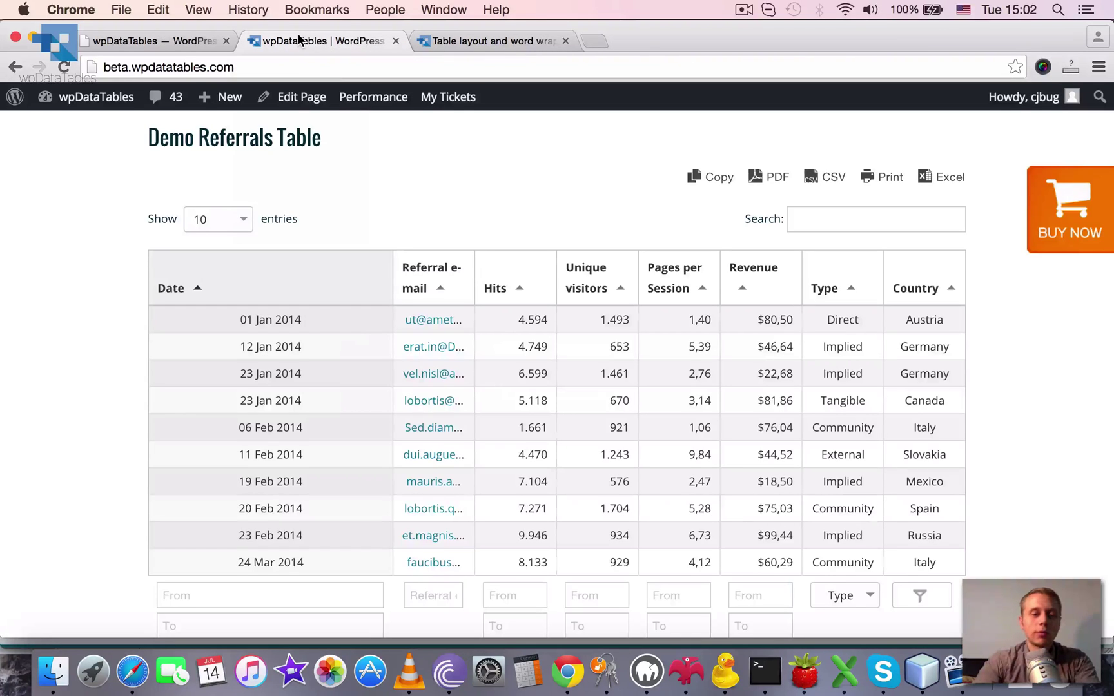
# Reload the live table and check the 150 px Date and 300 px Referral e-mail columns.
pyautogui.press('super+r')
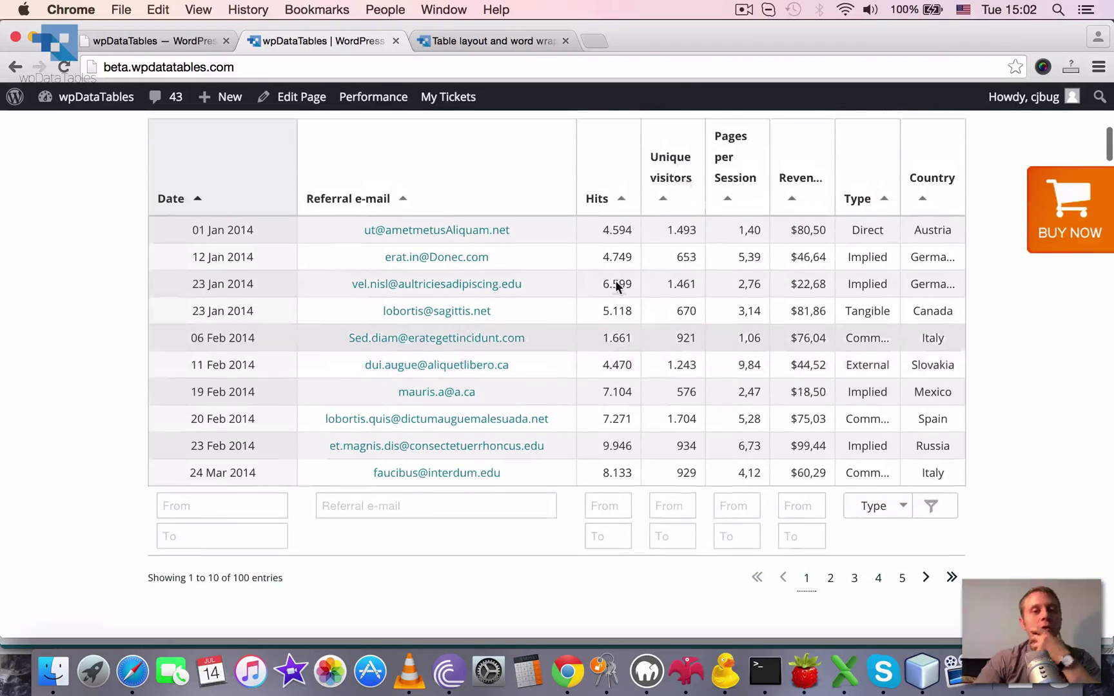
pyautogui.scroll(1, 617, 286)
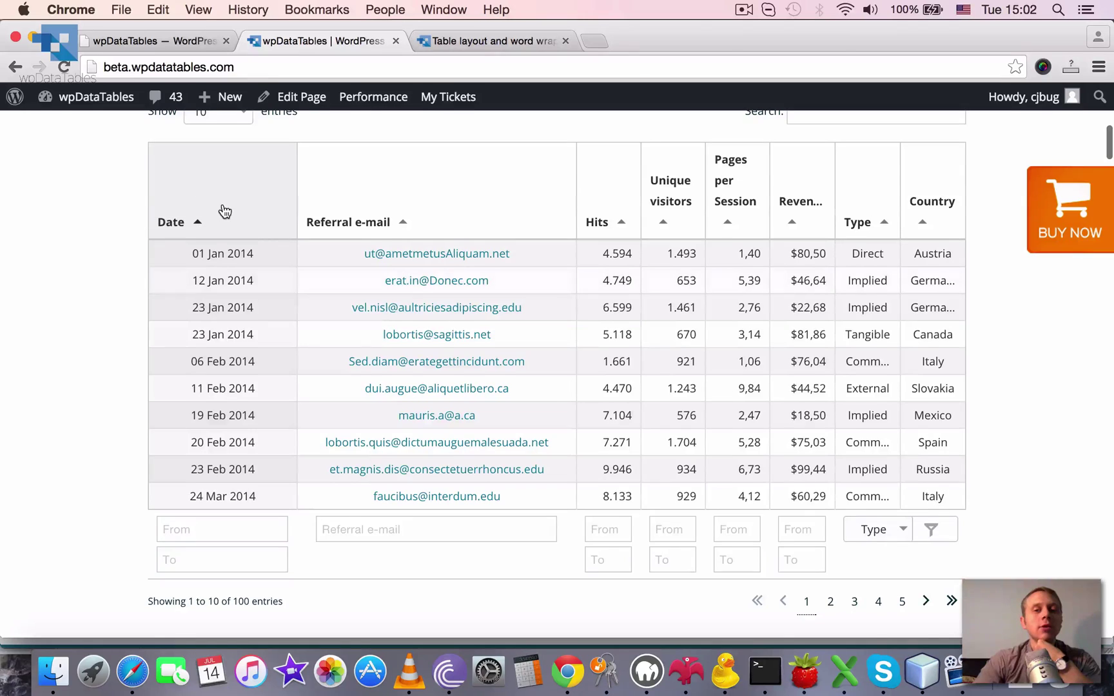
pyautogui.scroll(1, 224, 212)
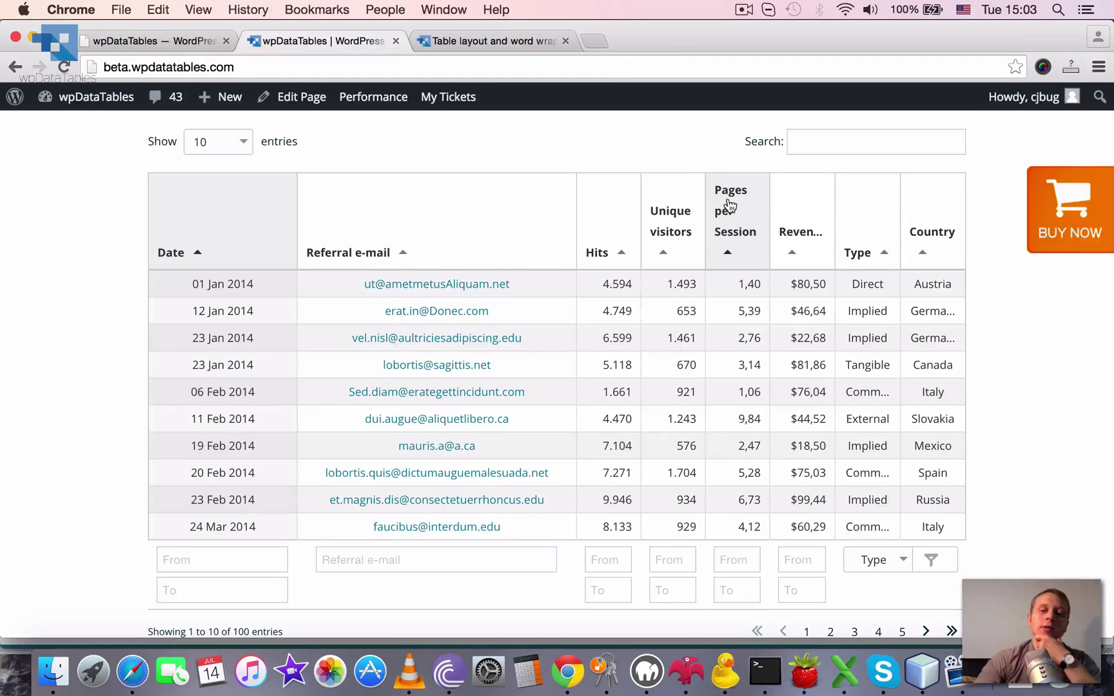
# Clear the width values of the Date and Referral e-mail columns in the admin settings.
pyautogui.hotkey('ctrl', 'shift', 'Tab')
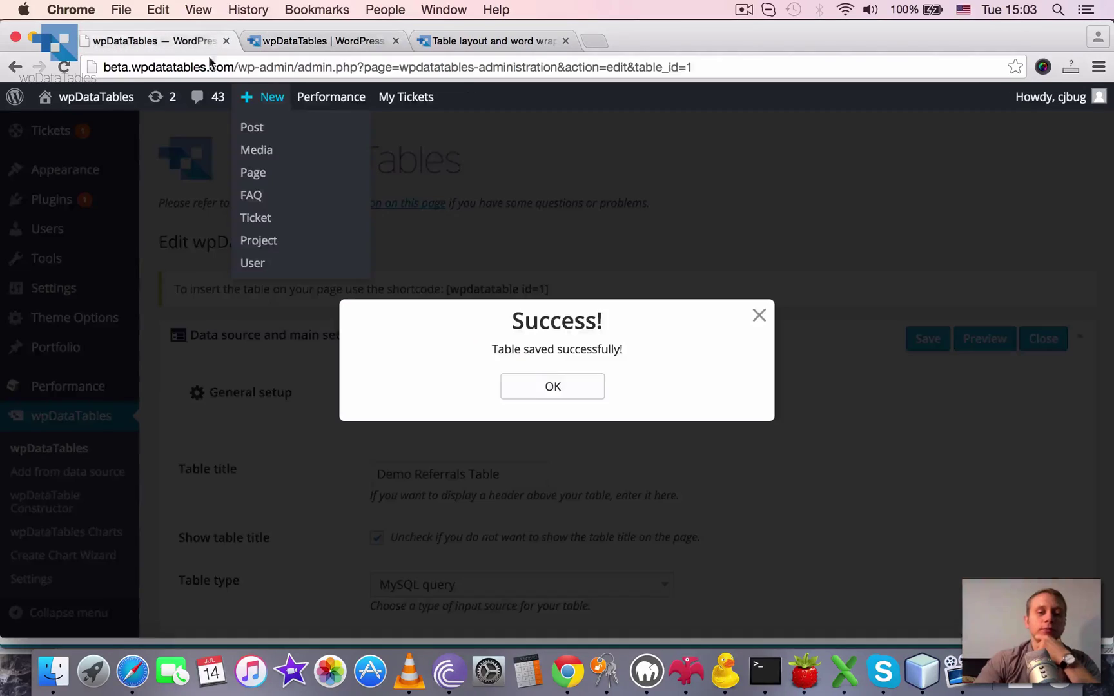
pyautogui.click(556, 384)
pyautogui.scroll(-10, 686, 454)
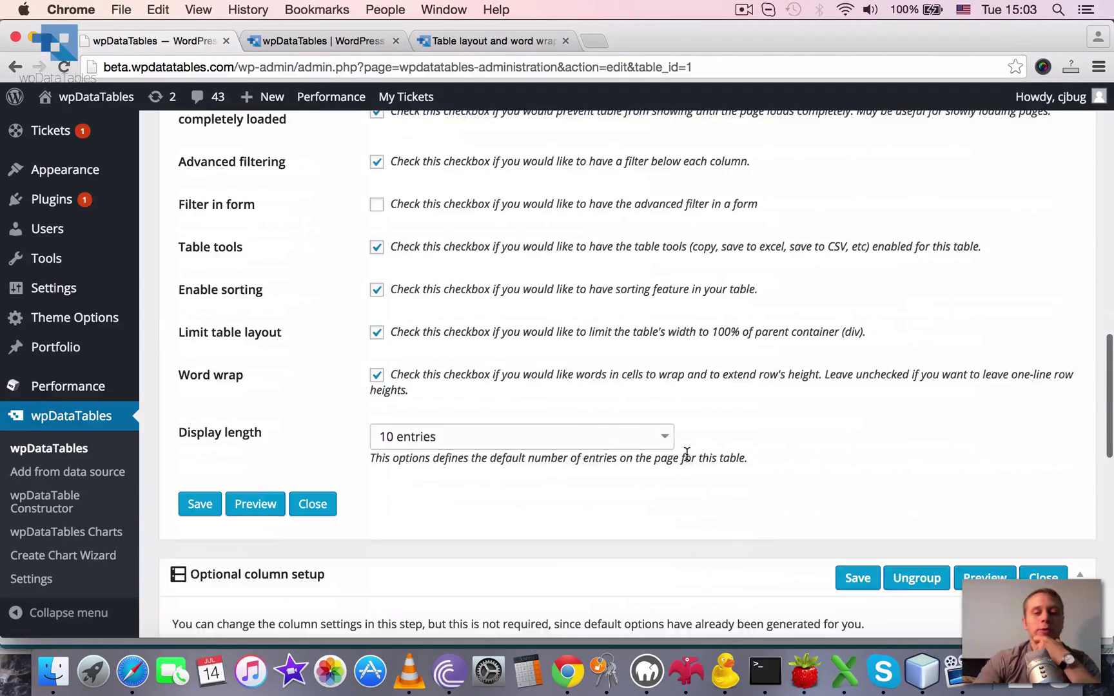
pyautogui.scroll(-3, 687, 455)
pyautogui.scroll(-1, 676, 473)
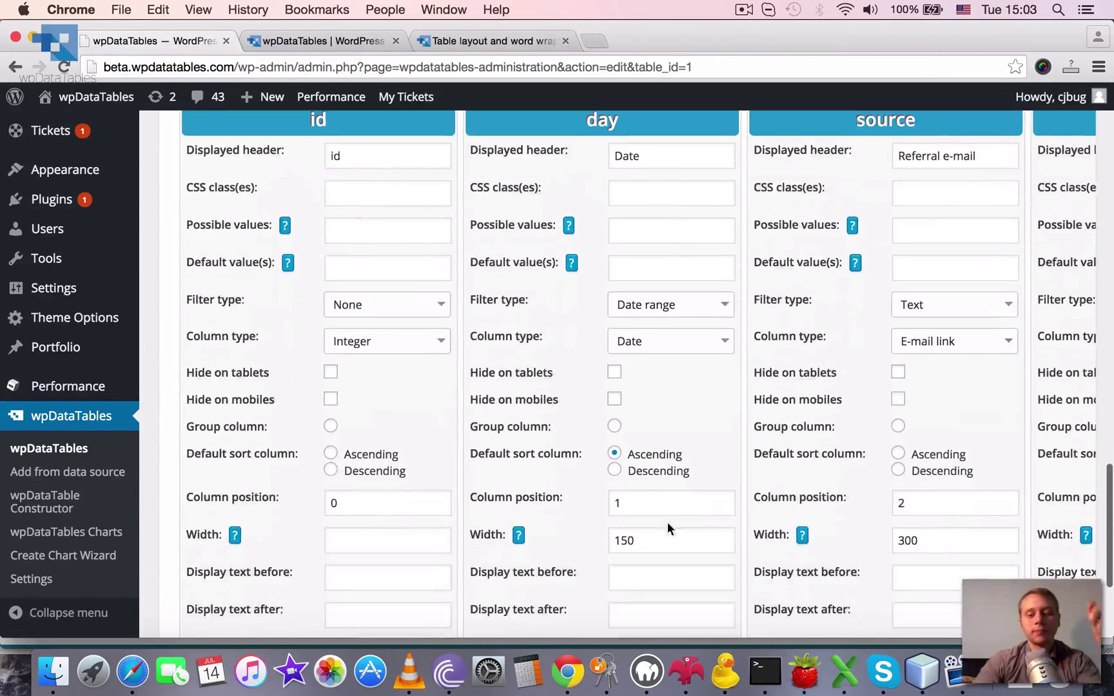
pyautogui.moveTo(656, 542); pyautogui.dragTo(574, 547)
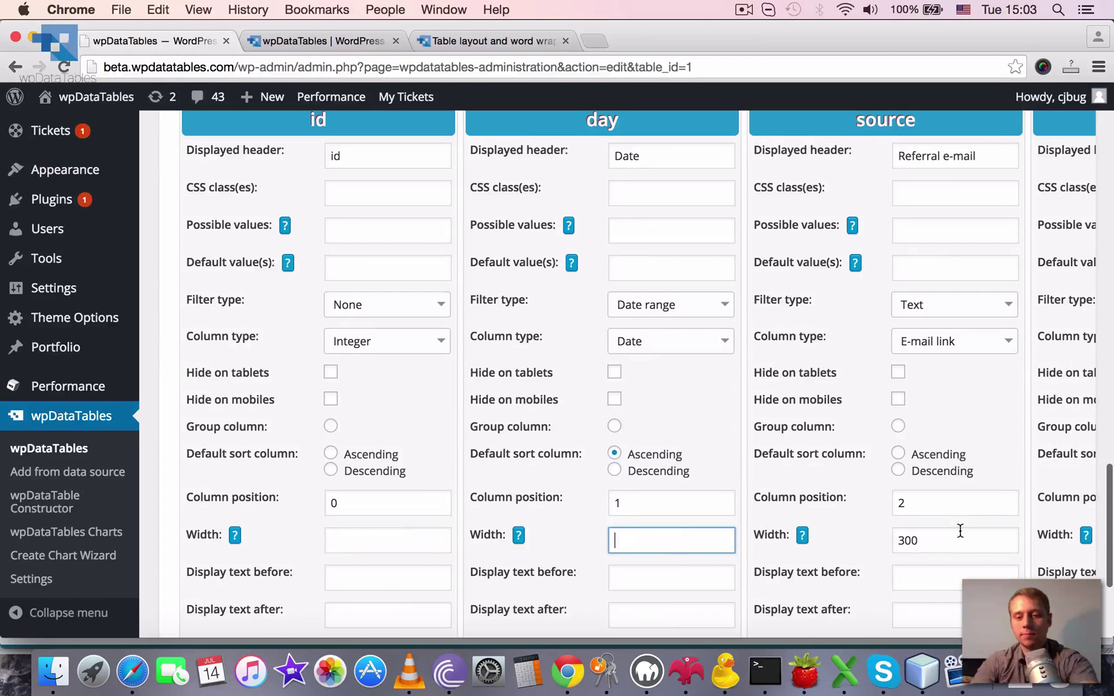
pyautogui.moveTo(960, 530); pyautogui.dragTo(833, 540)
pyautogui.scroll(-3, 489, 475)
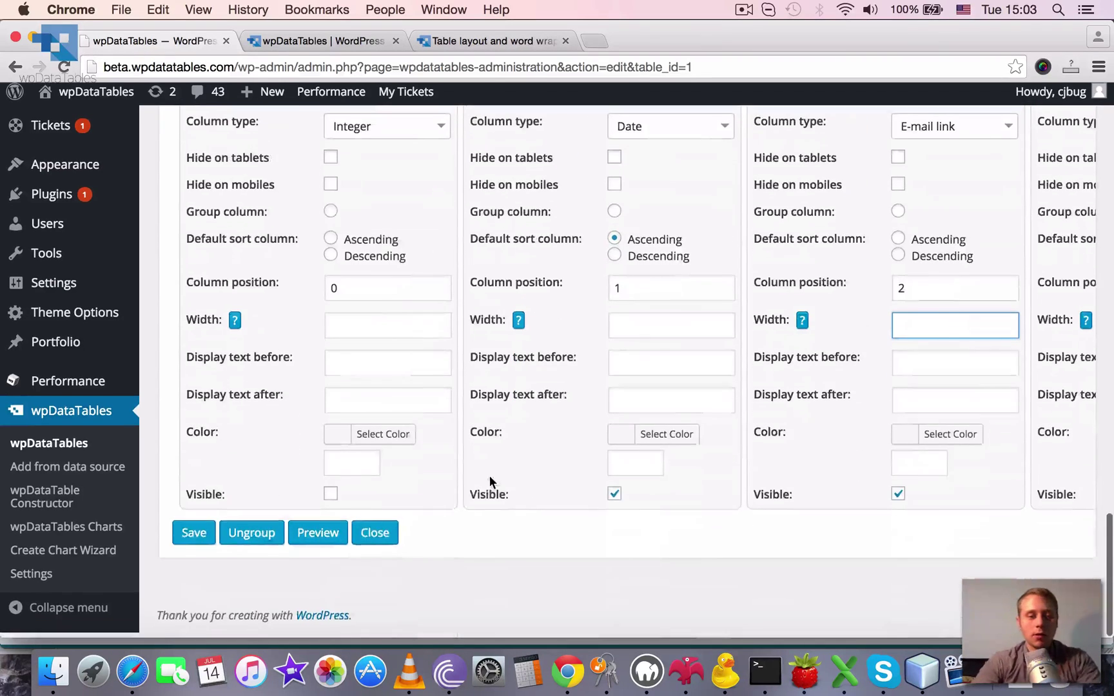
# Save the table with default widths and reload the live table page.
pyautogui.click(196, 533)
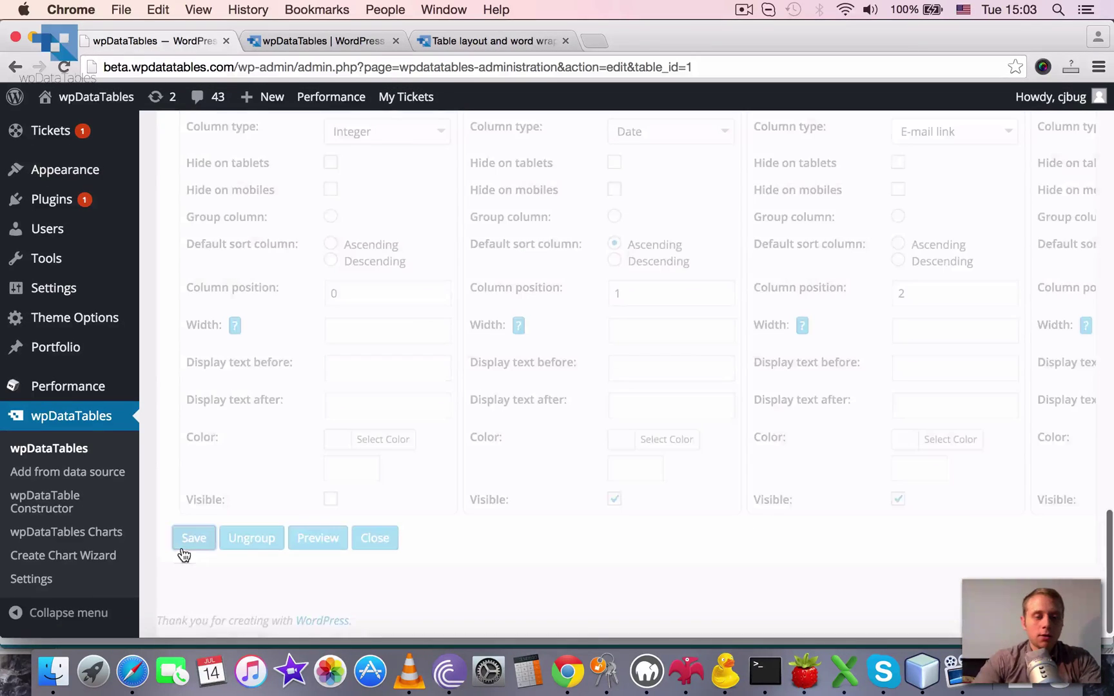
pyautogui.click(307, 44)
pyautogui.press('super+r')
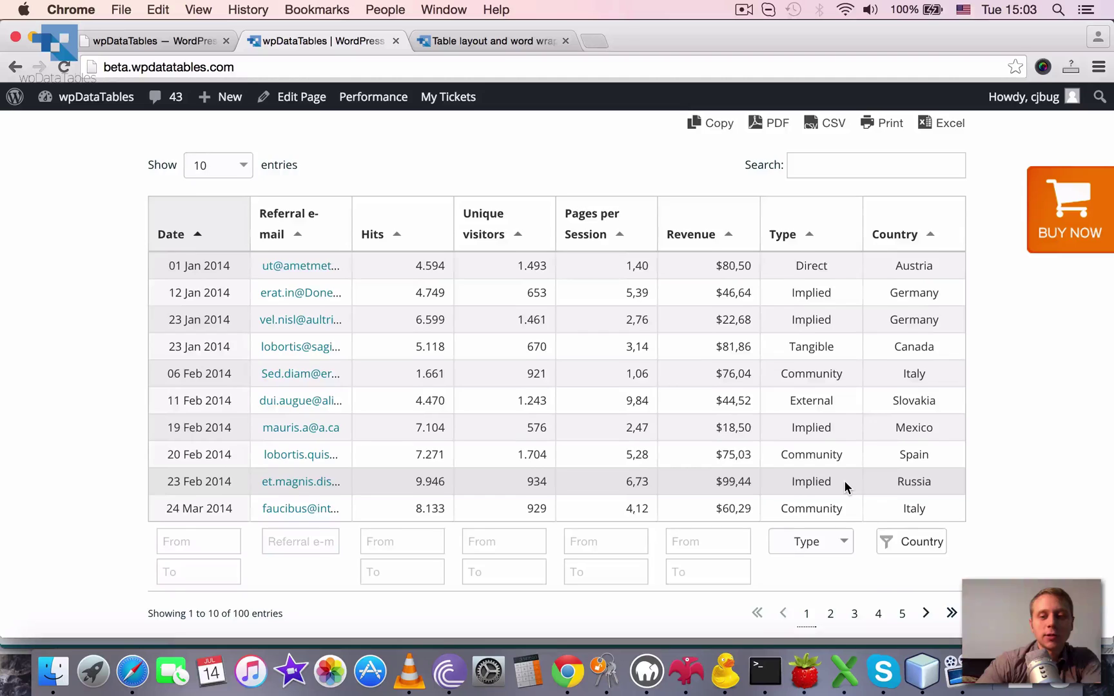
# Review the default-width table with truncated e-mail addresses, then stop the recording.
pyautogui.scroll(3, 844, 480)
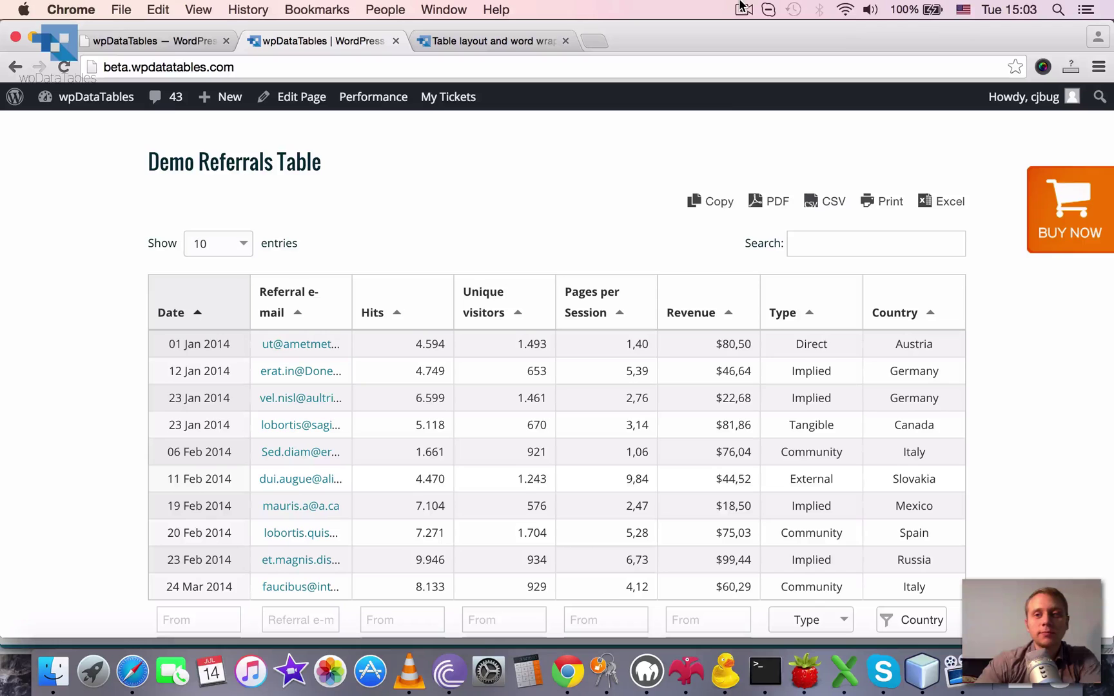
pyautogui.click(742, 9)
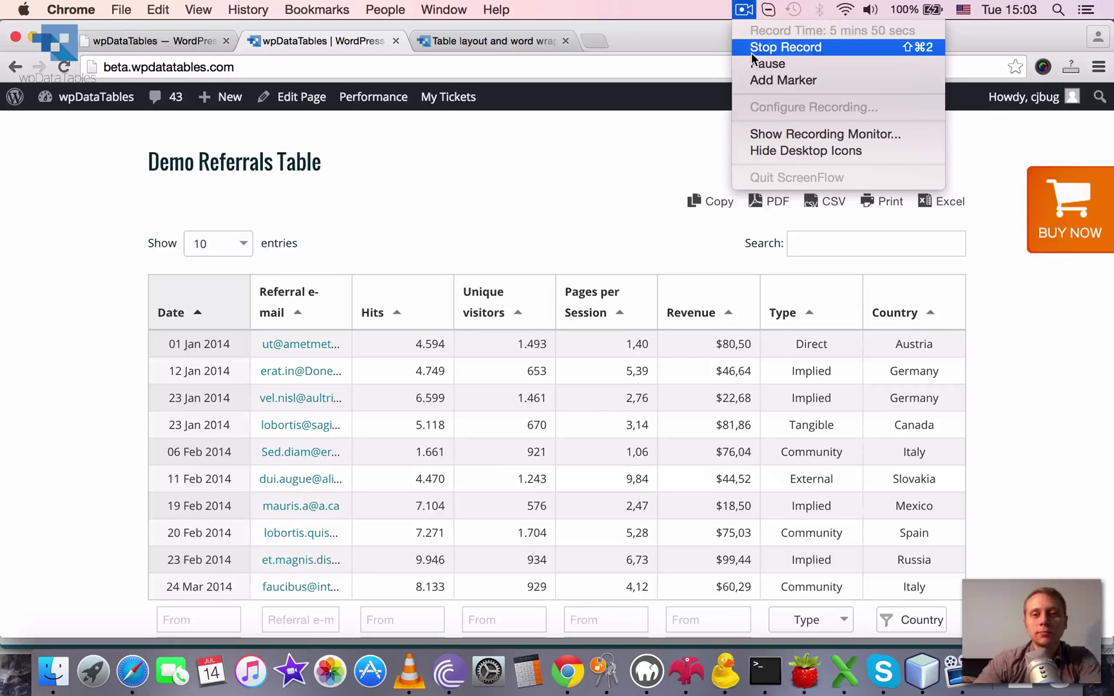